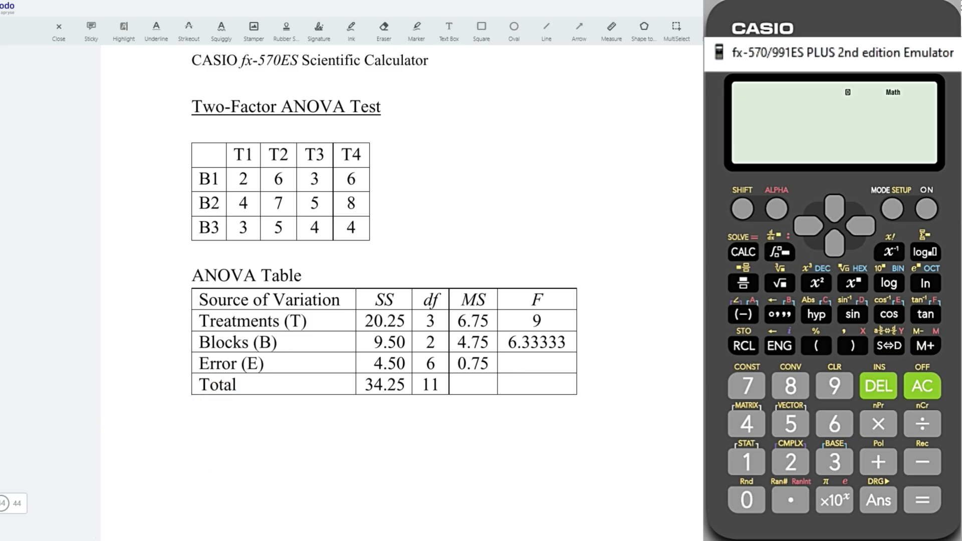
- Switch the calculator to STAT mode with single-variable (1-VAR) data entry
{"action": "left_click", "coordinate": [895, 212]}
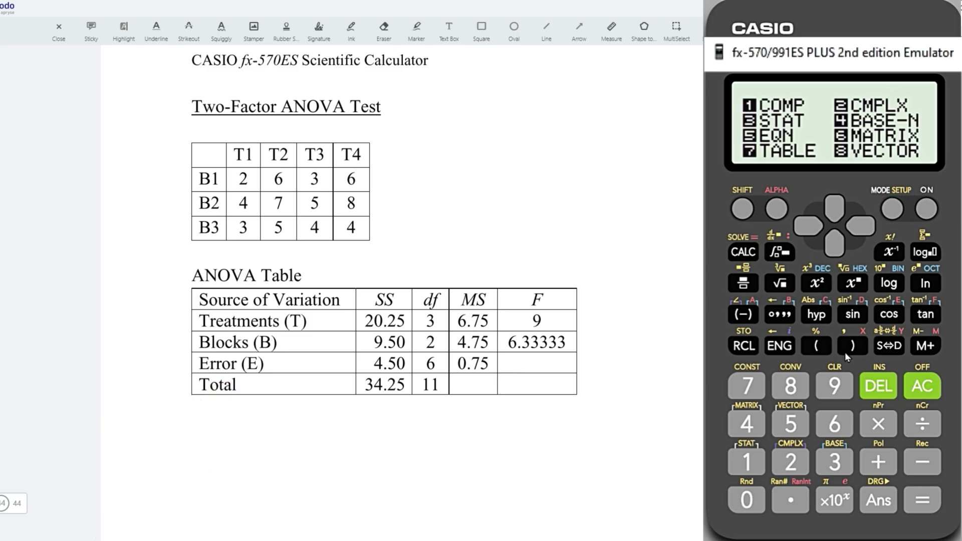
{"action": "left_click", "coordinate": [833, 467]}
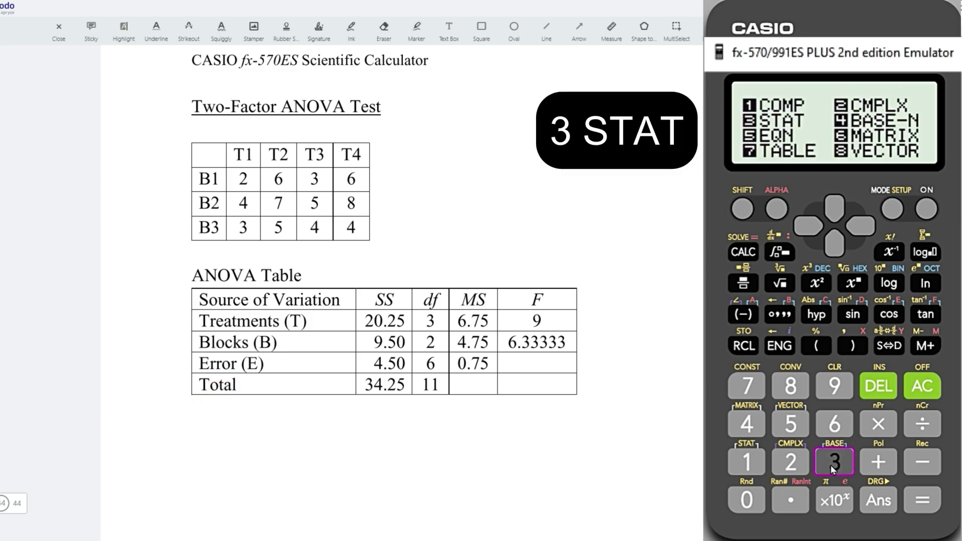
{"action": "left_click", "coordinate": [746, 461]}
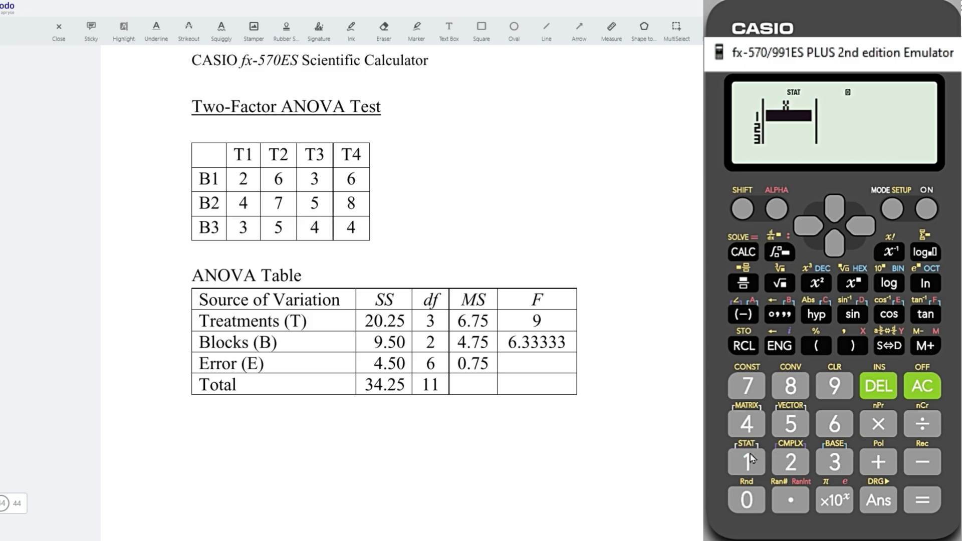
- Enter the B1 observations 2, 6, 3 and 6 as the first four data rows
{"action": "left_click", "coordinate": [792, 470]}
{"action": "left_click", "coordinate": [922, 505]}
{"action": "key", "text": "6"}
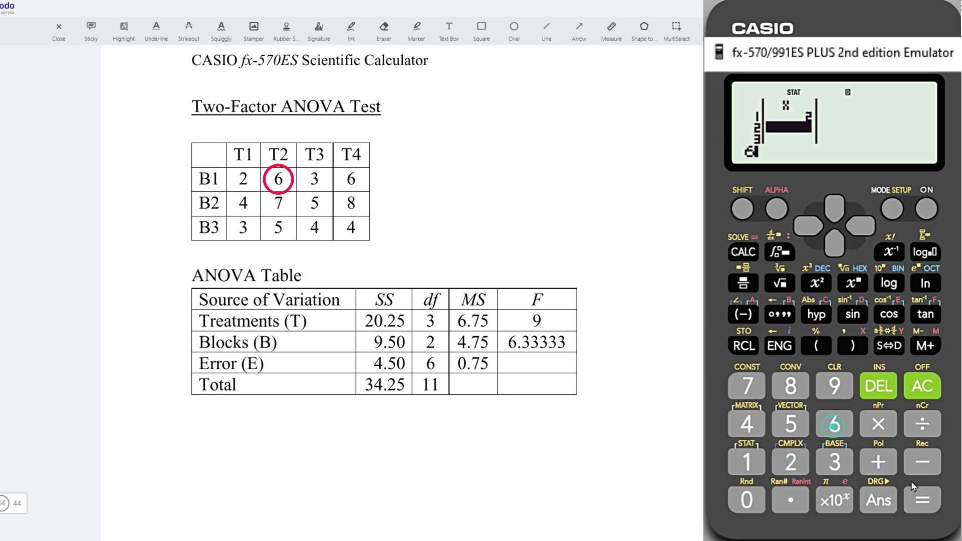
{"action": "left_click", "coordinate": [912, 488]}
{"action": "key", "text": "3"}
{"action": "left_click", "coordinate": [909, 491]}
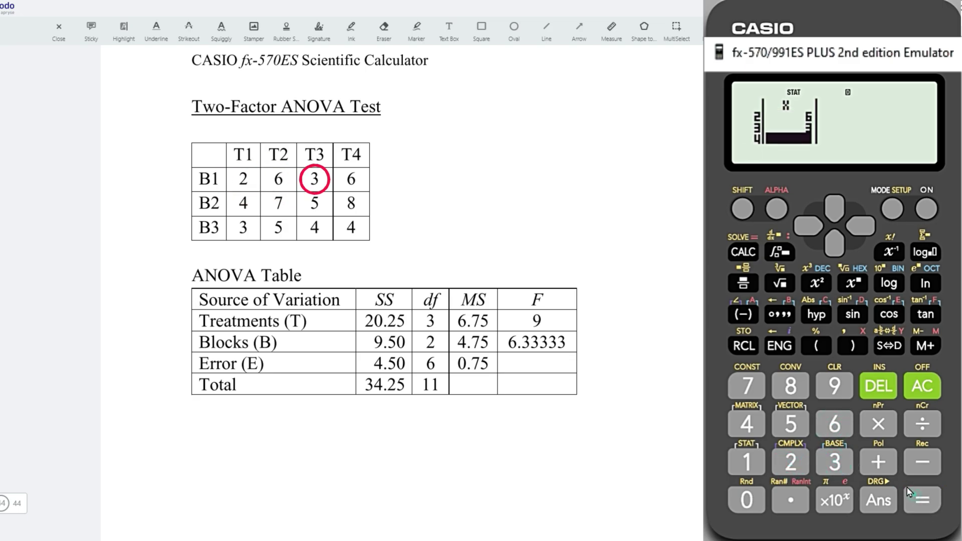
{"action": "left_click", "coordinate": [834, 426]}
{"action": "left_click", "coordinate": [922, 504]}
- Store the remaining B2 and B3 observations, including 4, 3 and 5, and leave the data list
{"action": "left_click", "coordinate": [746, 426]}
{"action": "left_click", "coordinate": [919, 500]}
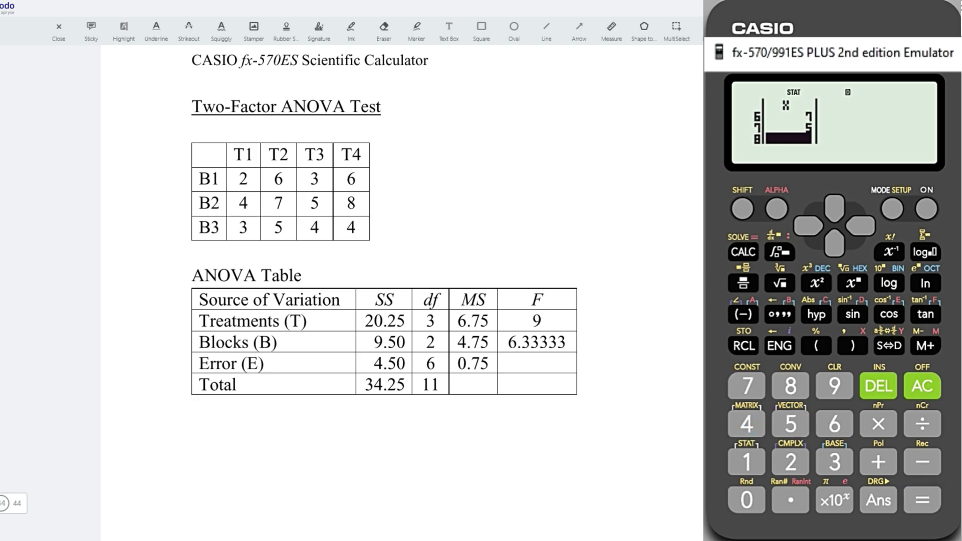
{"action": "left_click", "coordinate": [921, 499]}
{"action": "left_click", "coordinate": [922, 500]}
{"action": "left_click", "coordinate": [930, 389]}
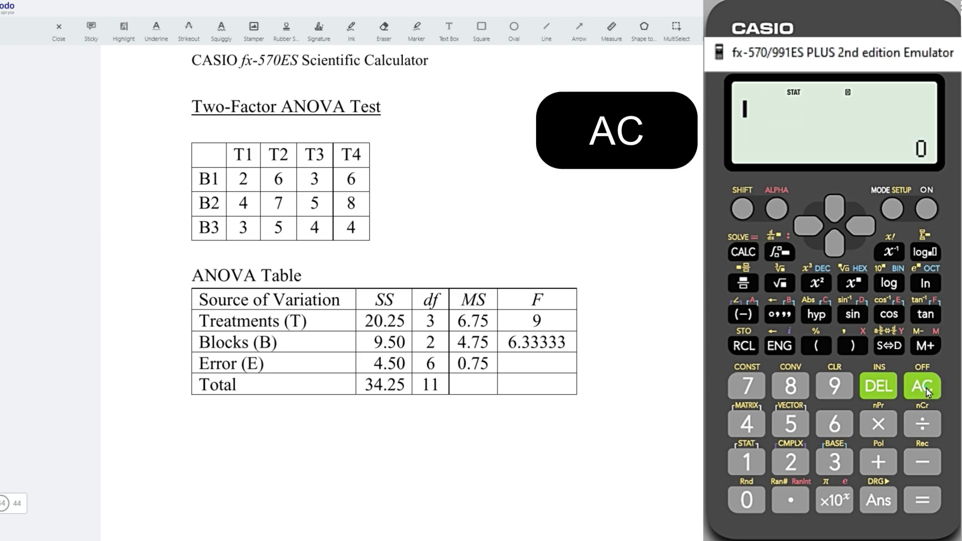
{"action": "left_click", "coordinate": [743, 209]}
- Build σx² × 12 from the variance statistics and evaluate the total sum of squares, 34.25
{"action": "left_click", "coordinate": [745, 460]}
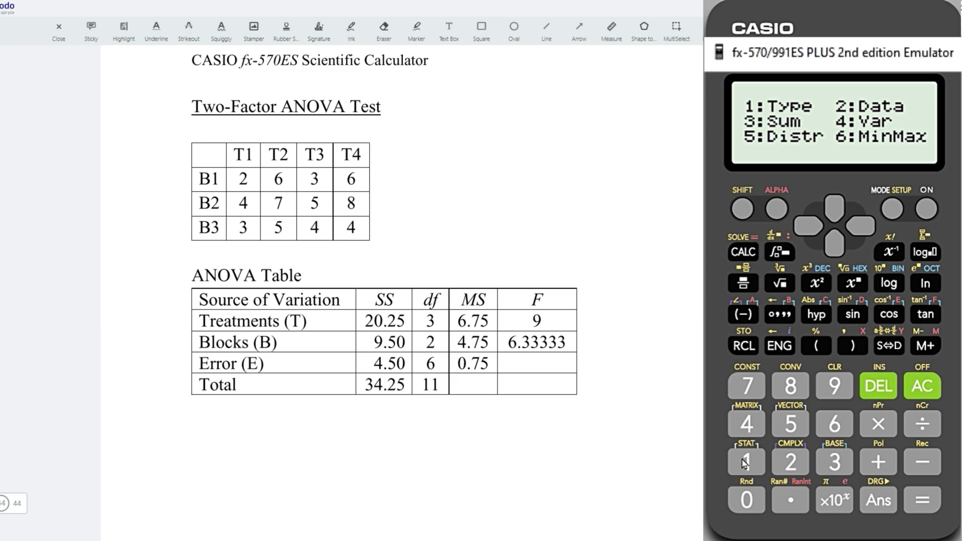
{"action": "left_click", "coordinate": [746, 431]}
{"action": "left_click", "coordinate": [833, 465]}
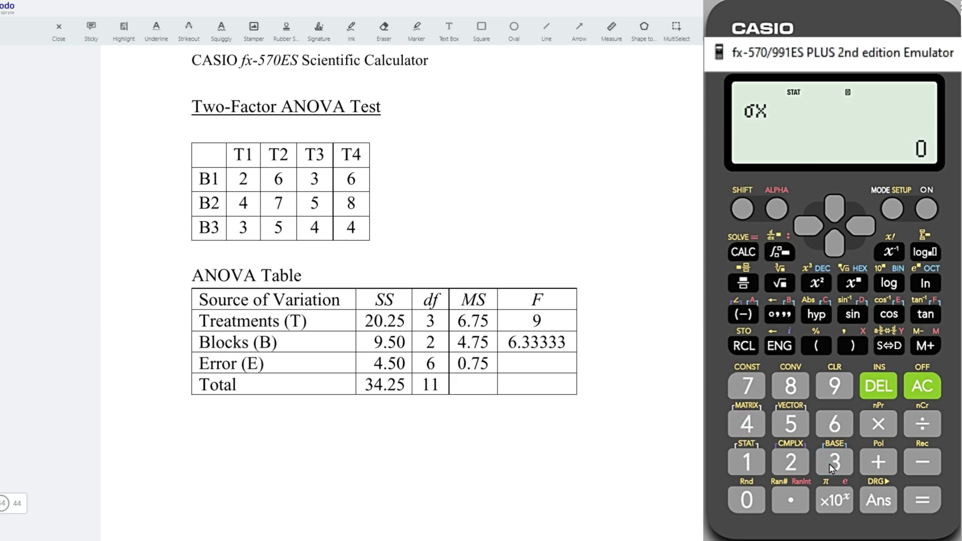
{"action": "left_click", "coordinate": [818, 285]}
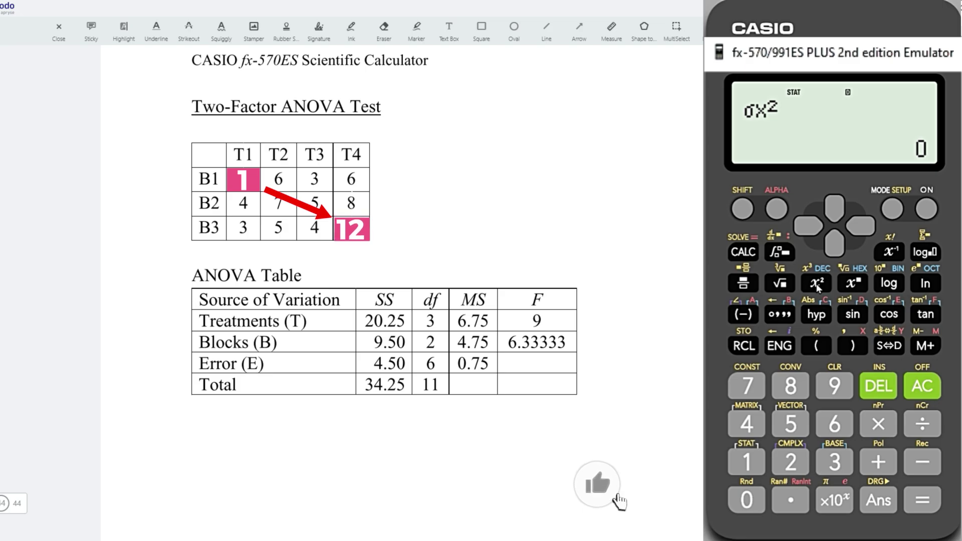
{"action": "left_click", "coordinate": [866, 382]}
{"action": "left_click", "coordinate": [878, 423]}
{"action": "left_click", "coordinate": [747, 461]}
{"action": "left_click", "coordinate": [790, 461]}
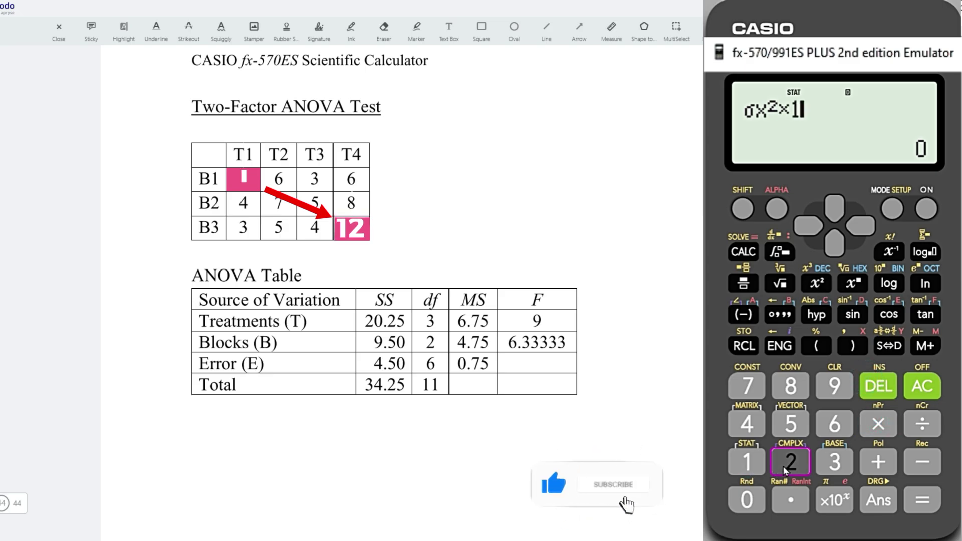
{"action": "left_click", "coordinate": [917, 500]}
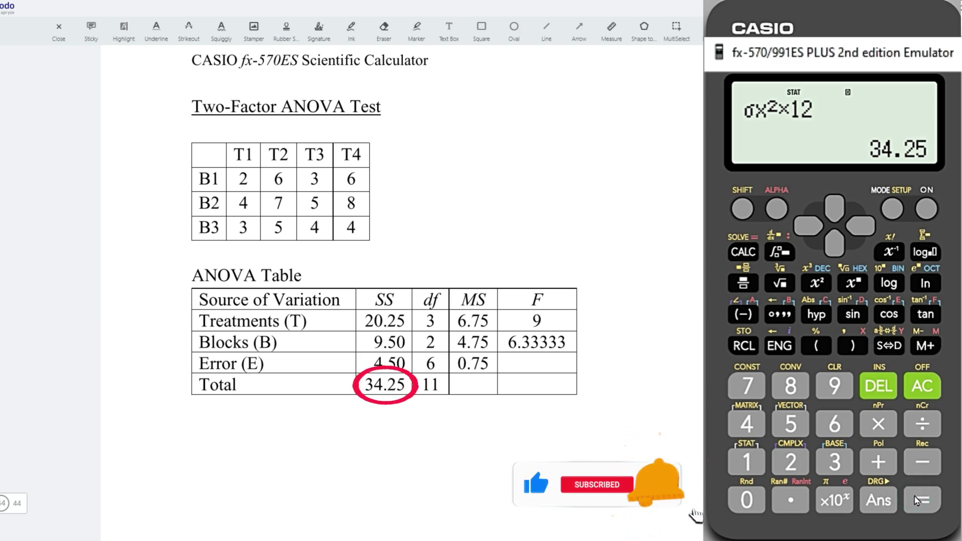
- Recall the mean x̄ of all observations and store 4.75 in memory X
{"action": "left_click", "coordinate": [742, 208]}
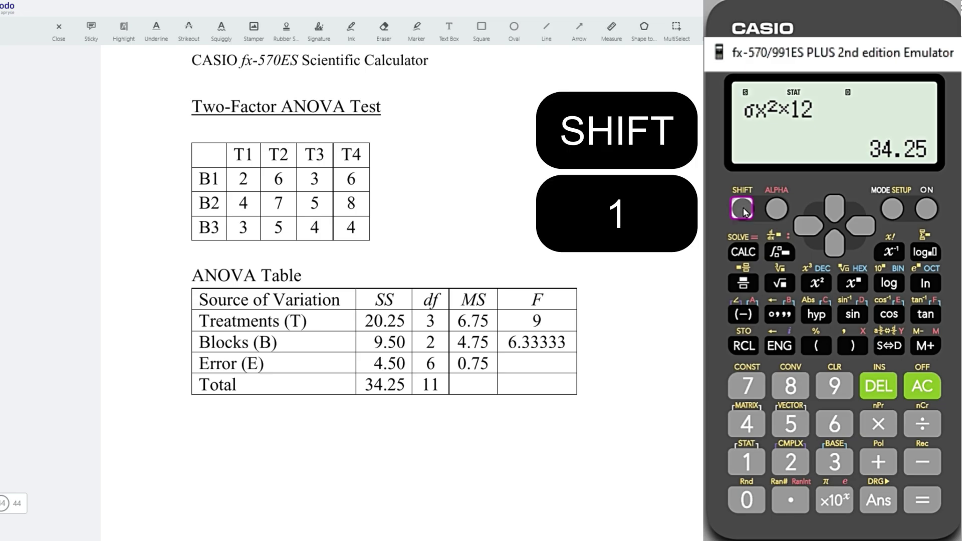
{"action": "left_click", "coordinate": [746, 461]}
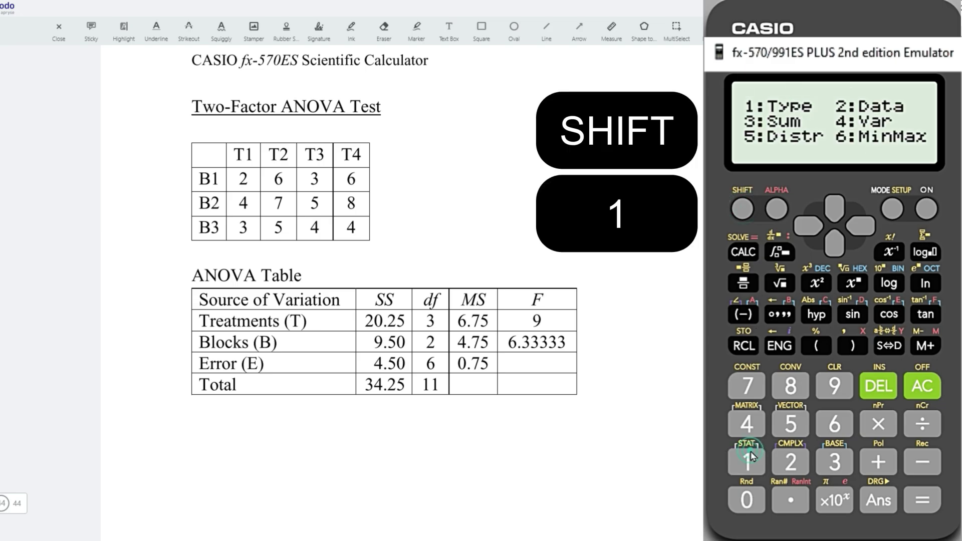
{"action": "left_click", "coordinate": [742, 425]}
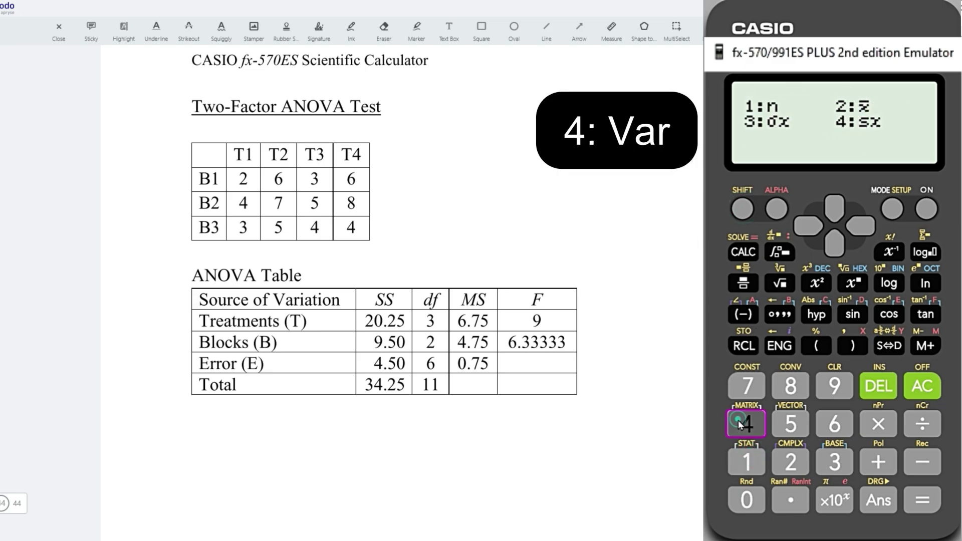
{"action": "left_click", "coordinate": [791, 462]}
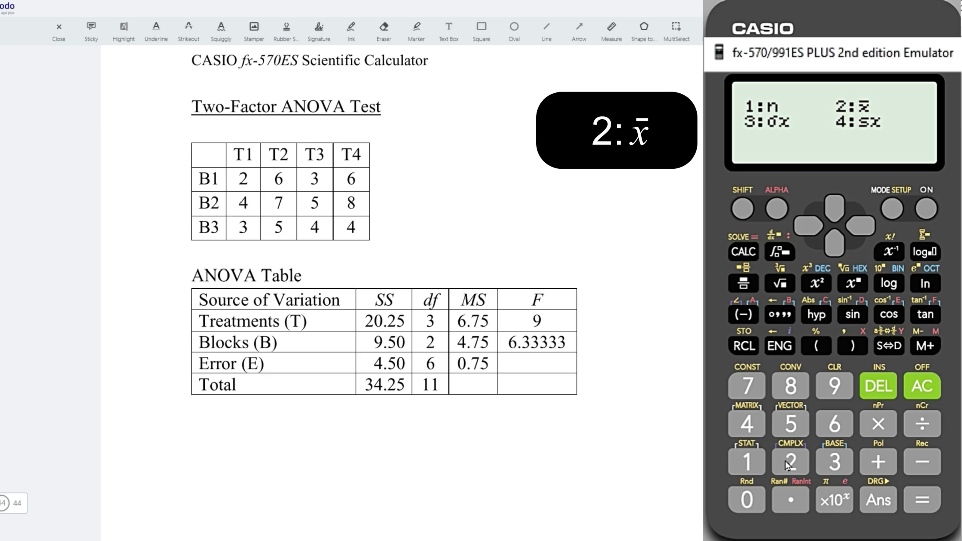
{"action": "left_click", "coordinate": [741, 209]}
{"action": "left_click", "coordinate": [744, 346]}
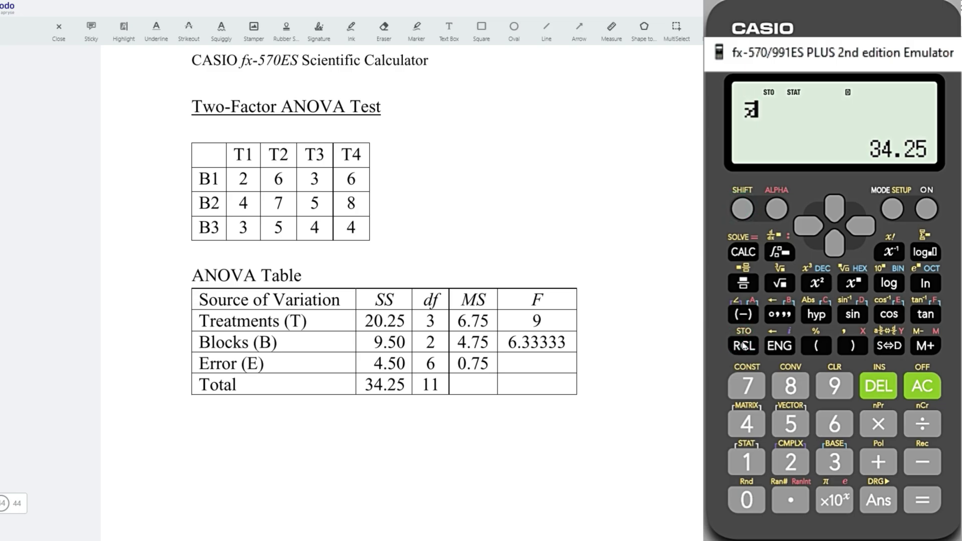
{"action": "left_click", "coordinate": [852, 347]}
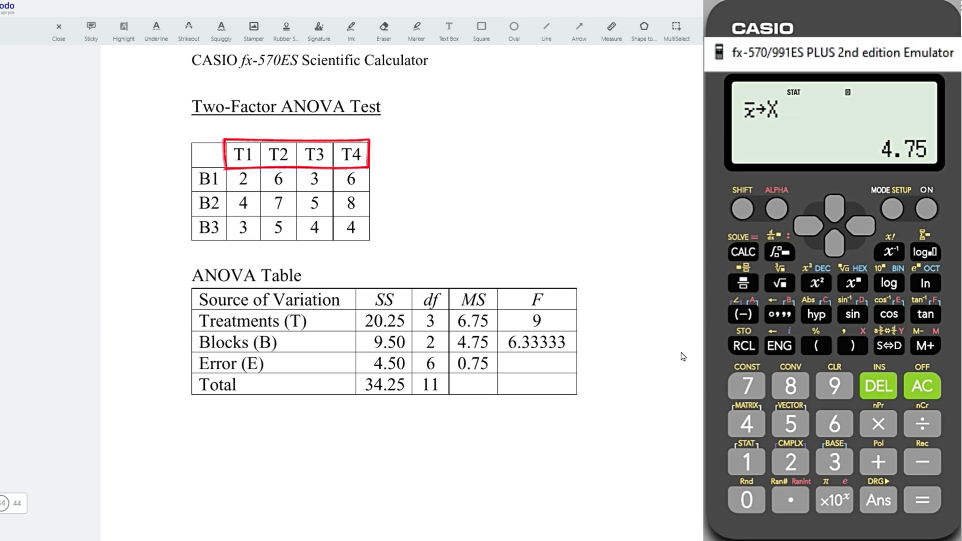
{"action": "left_click", "coordinate": [816, 346]}
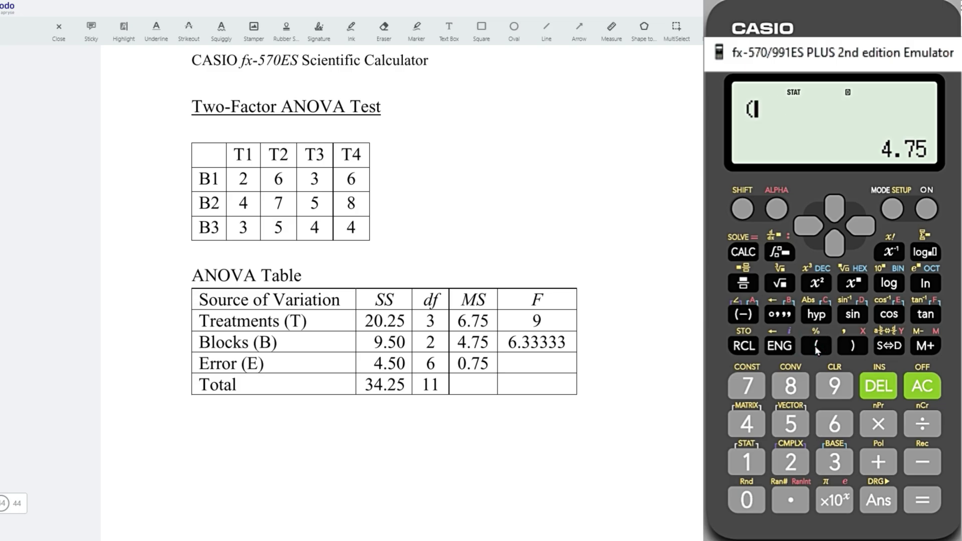
- Compute the T1 mean (2+4+3)÷3 = 3 and store it in memory A
{"action": "left_click", "coordinate": [787, 464]}
{"action": "left_click", "coordinate": [866, 470]}
{"action": "left_click", "coordinate": [746, 424]}
{"action": "left_click", "coordinate": [878, 461]}
{"action": "left_click", "coordinate": [834, 461]}
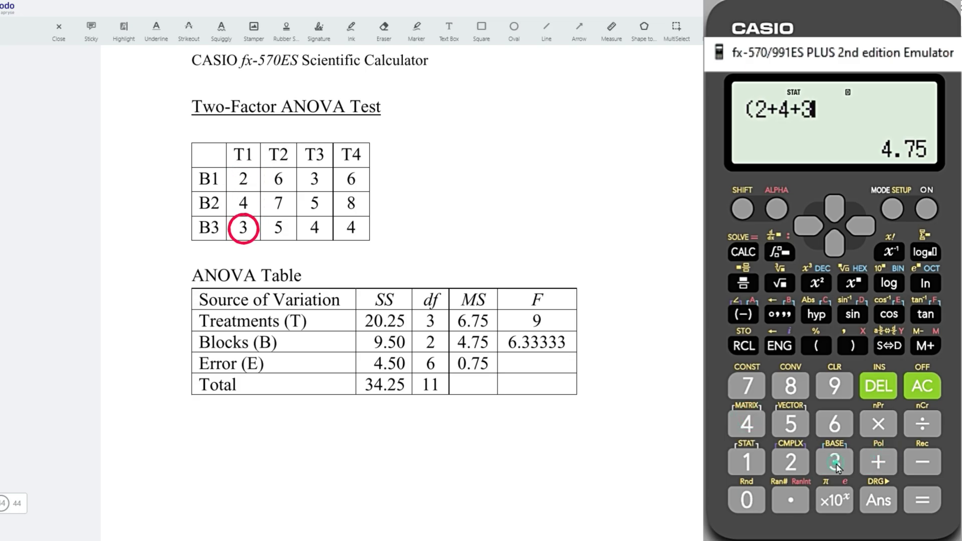
{"action": "left_click", "coordinate": [846, 346]}
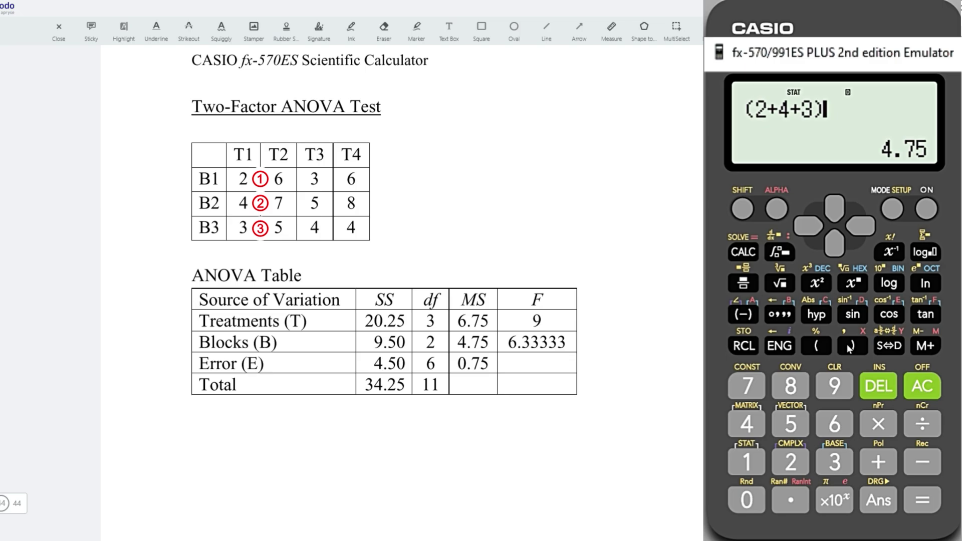
{"action": "left_click", "coordinate": [921, 429]}
{"action": "left_click", "coordinate": [835, 466]}
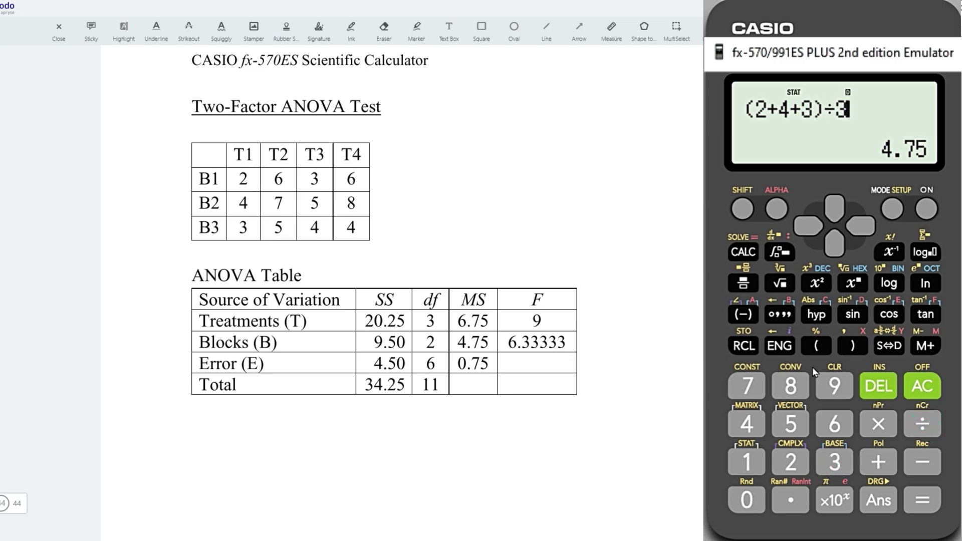
{"action": "left_click", "coordinate": [742, 209]}
{"action": "left_click", "coordinate": [744, 345]}
{"action": "left_click", "coordinate": [743, 314]}
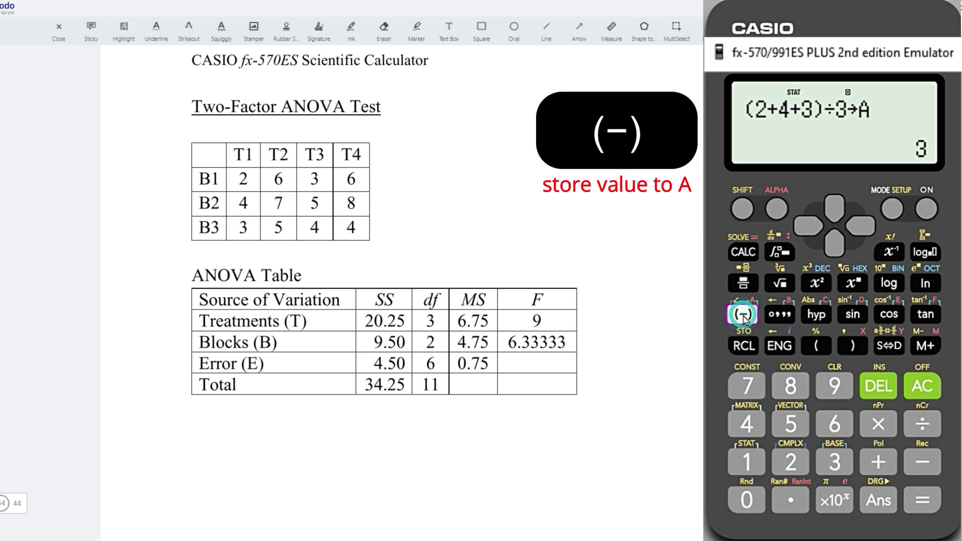
- Compute the T2 mean (6+7+5)÷3 = 6 and store it in memory B
{"action": "left_click", "coordinate": [816, 345]}
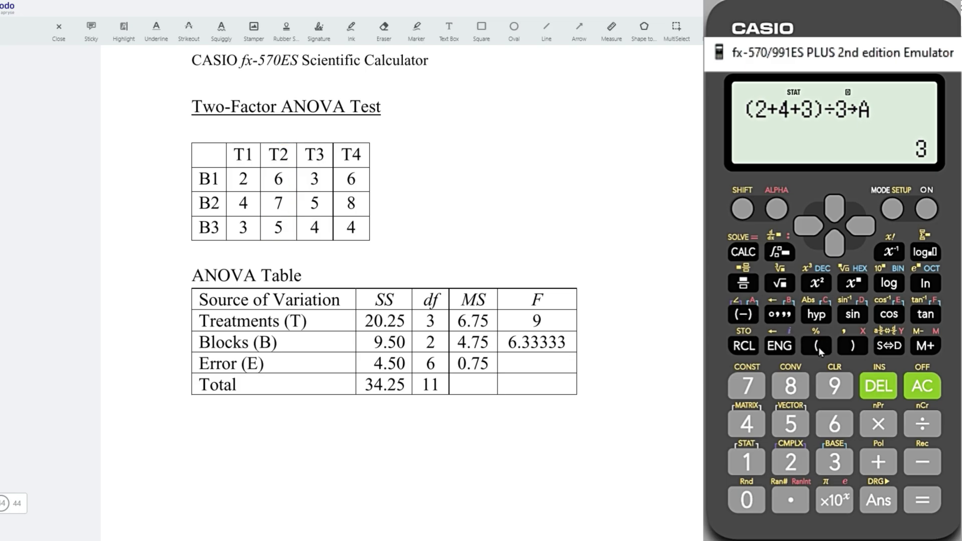
{"action": "left_click", "coordinate": [834, 423]}
{"action": "left_click", "coordinate": [877, 461]}
{"action": "left_click", "coordinate": [746, 386]}
{"action": "left_click", "coordinate": [878, 462]}
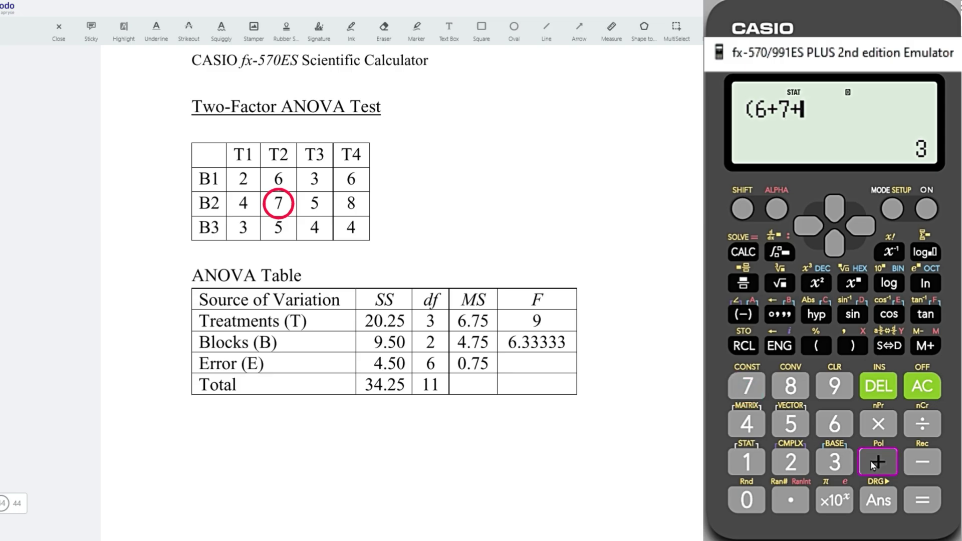
{"action": "left_click", "coordinate": [791, 424]}
{"action": "left_click", "coordinate": [846, 345]}
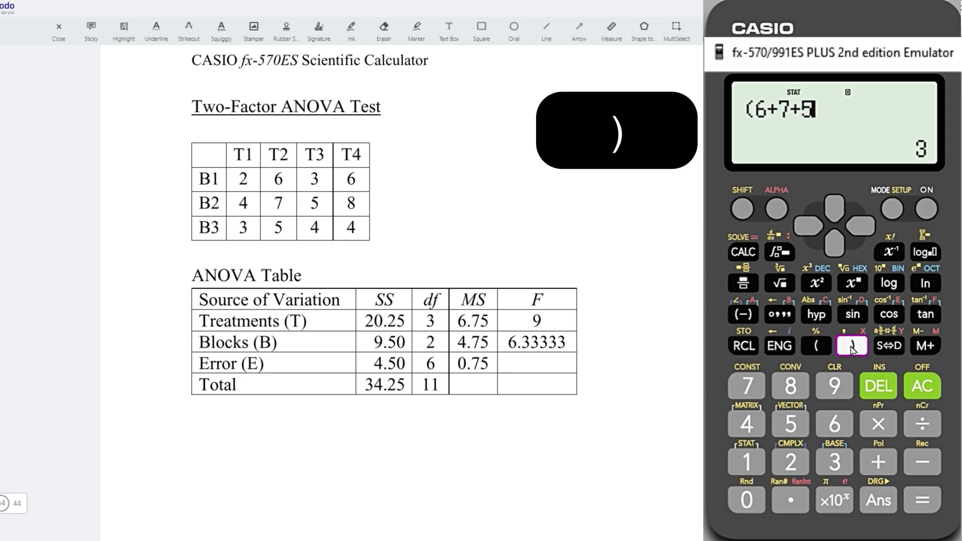
{"action": "left_click", "coordinate": [923, 425]}
{"action": "left_click", "coordinate": [834, 461]}
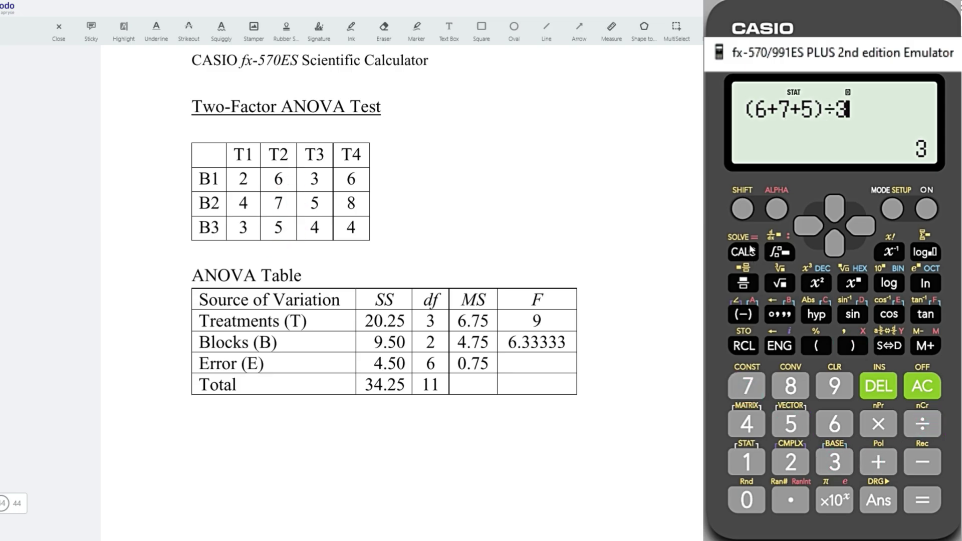
{"action": "left_click", "coordinate": [742, 208]}
{"action": "left_click", "coordinate": [743, 346]}
{"action": "left_click", "coordinate": [780, 314]}
- Compute the T3 mean (3+5+4)÷3 = 4 and store it in memory C
{"action": "left_click", "coordinate": [817, 346]}
{"action": "left_click", "coordinate": [841, 450]}
{"action": "left_click", "coordinate": [869, 465]}
{"action": "left_click", "coordinate": [790, 424]}
{"action": "left_click", "coordinate": [878, 461]}
{"action": "left_click", "coordinate": [747, 424]}
{"action": "left_click", "coordinate": [852, 345]}
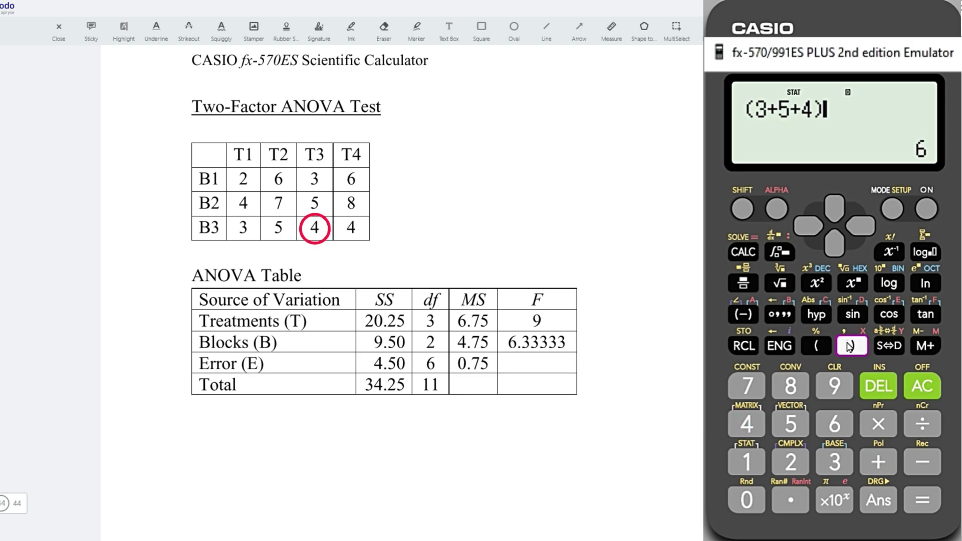
{"action": "left_click", "coordinate": [911, 423]}
{"action": "left_click", "coordinate": [834, 462]}
{"action": "left_click", "coordinate": [741, 208]}
{"action": "left_click", "coordinate": [744, 345]}
{"action": "left_click", "coordinate": [816, 315]}
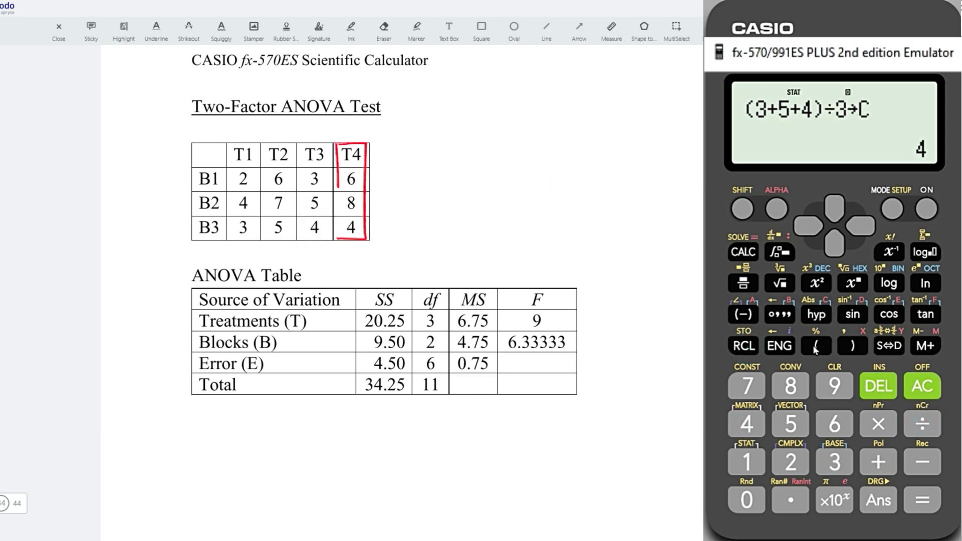
- Compute the T4 mean (6+8+4)÷3 = 6, store it in memory D, and reselect STAT mode
{"action": "left_click", "coordinate": [815, 345]}
{"action": "left_click", "coordinate": [834, 424]}
{"action": "left_click", "coordinate": [878, 461]}
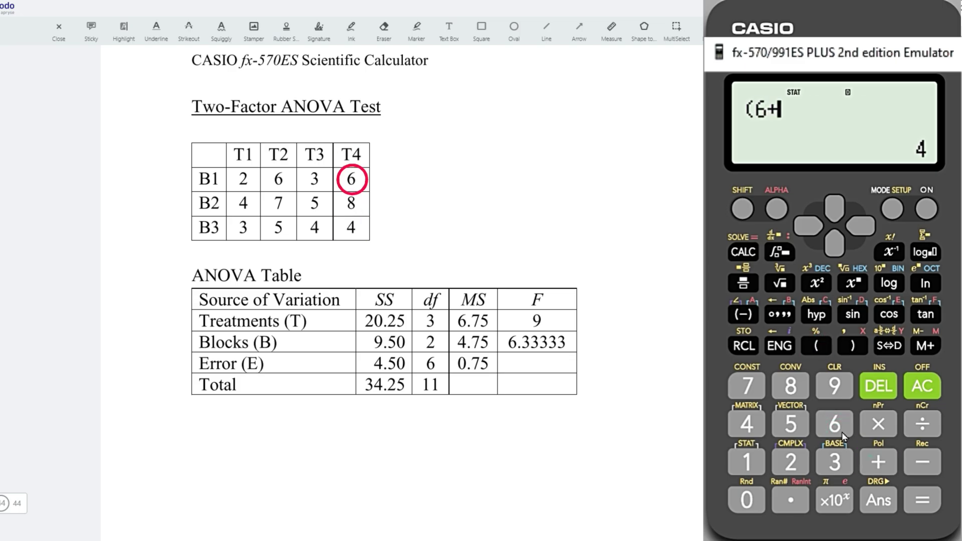
{"action": "left_click", "coordinate": [790, 386]}
{"action": "left_click", "coordinate": [878, 462]}
{"action": "left_click", "coordinate": [746, 423]}
{"action": "left_click", "coordinate": [852, 346]}
{"action": "left_click", "coordinate": [909, 427]}
{"action": "left_click", "coordinate": [834, 461]}
{"action": "left_click", "coordinate": [742, 209]}
{"action": "left_click", "coordinate": [743, 345]}
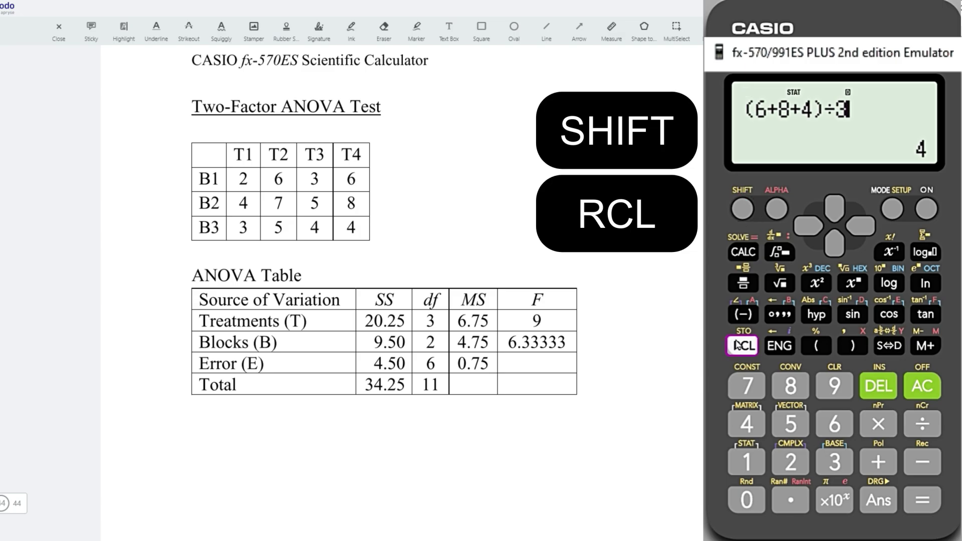
{"action": "left_click", "coordinate": [850, 315]}
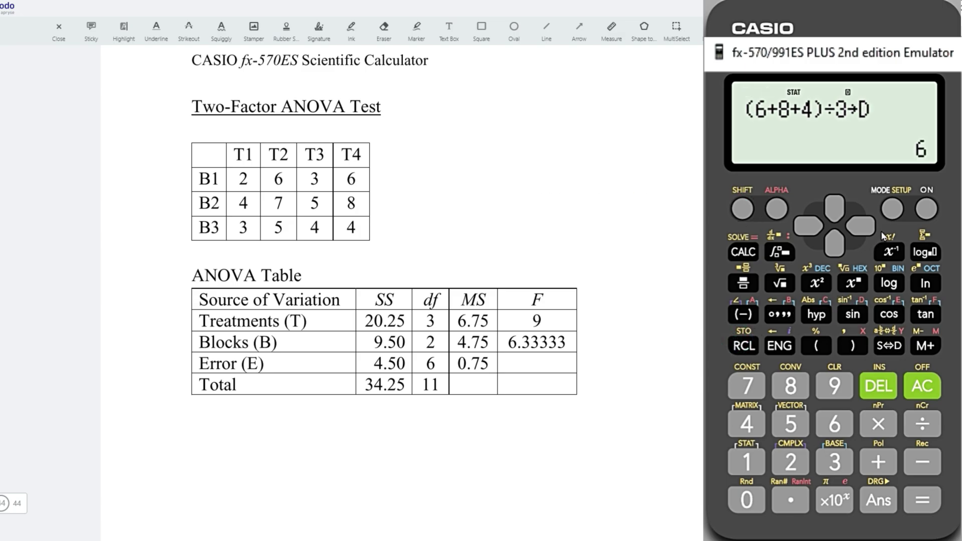
{"action": "left_click", "coordinate": [891, 208]}
{"action": "left_click", "coordinate": [834, 461]}
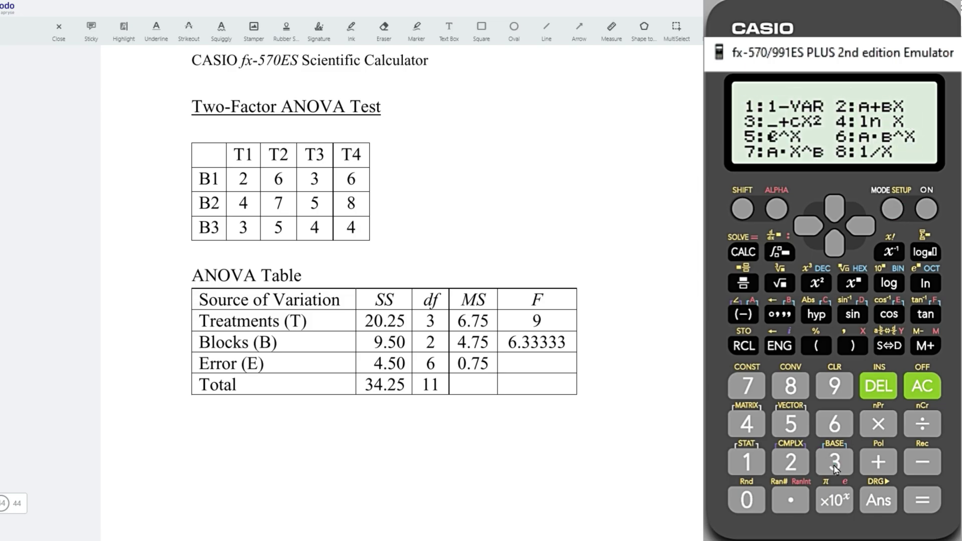
- Choose 1-VAR data and enter the deviations A−X and B−X as the first two values
{"action": "left_click", "coordinate": [747, 461]}
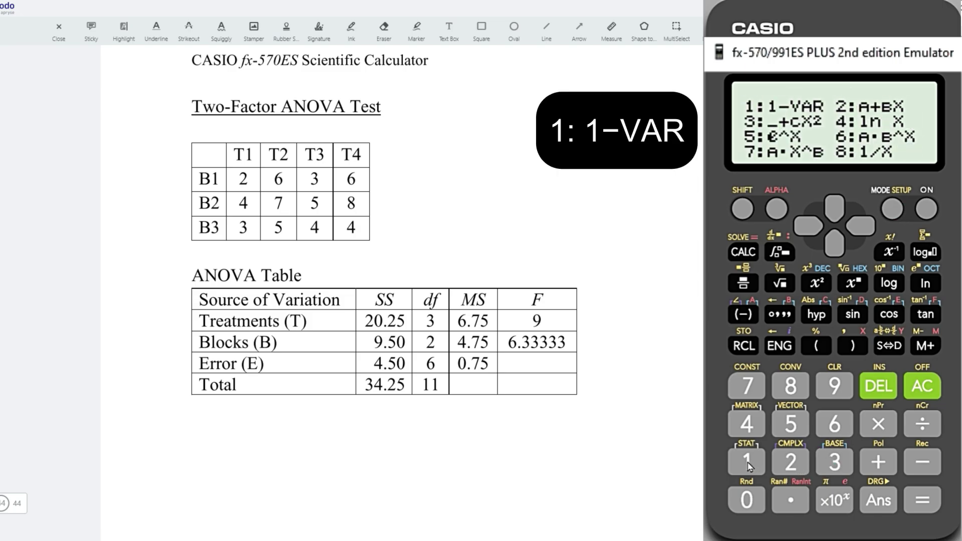
{"action": "left_click", "coordinate": [776, 208]}
{"action": "left_click", "coordinate": [743, 314]}
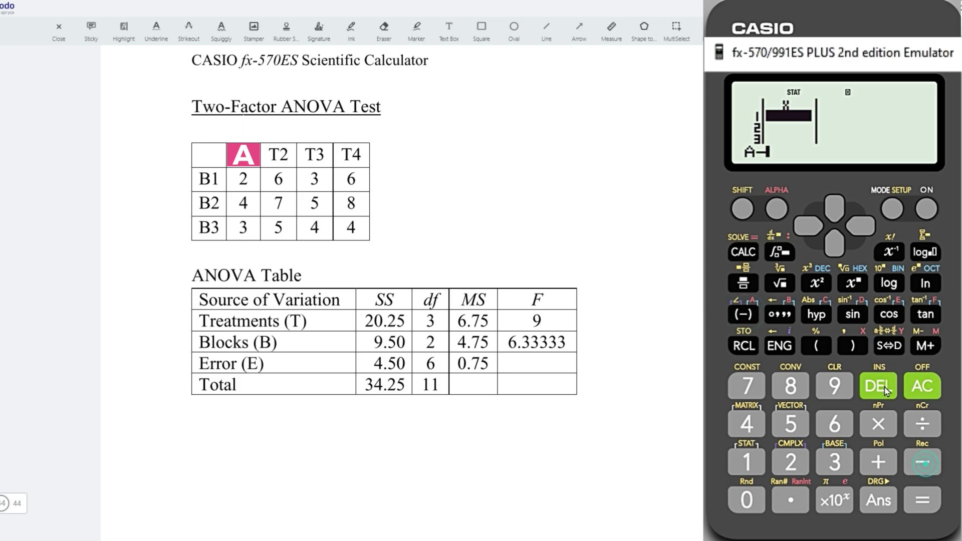
{"action": "left_click", "coordinate": [776, 208]}
{"action": "left_click", "coordinate": [852, 346]}
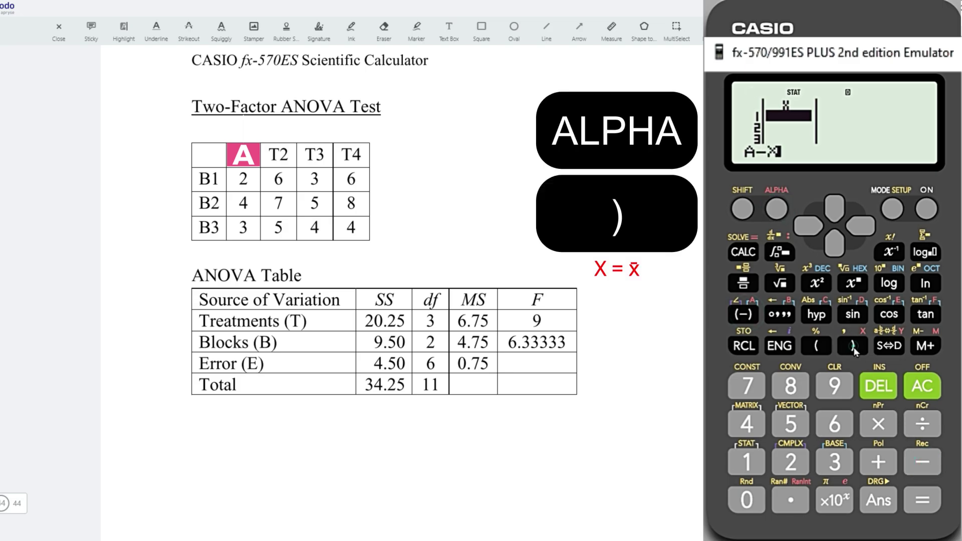
{"action": "left_click", "coordinate": [924, 500]}
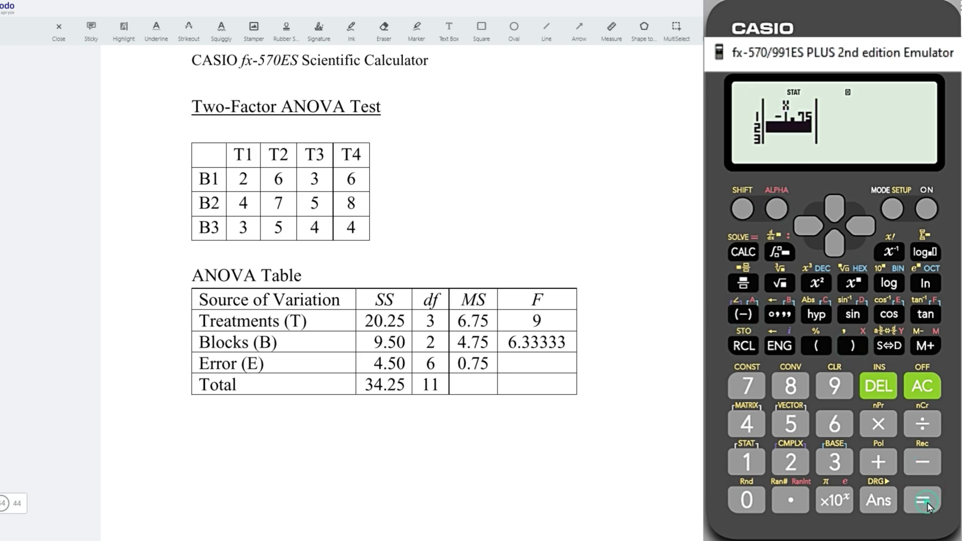
{"action": "left_click", "coordinate": [776, 208]}
{"action": "left_click", "coordinate": [779, 314]}
{"action": "left_click", "coordinate": [922, 461]}
{"action": "left_click", "coordinate": [776, 209]}
{"action": "left_click", "coordinate": [852, 345]}
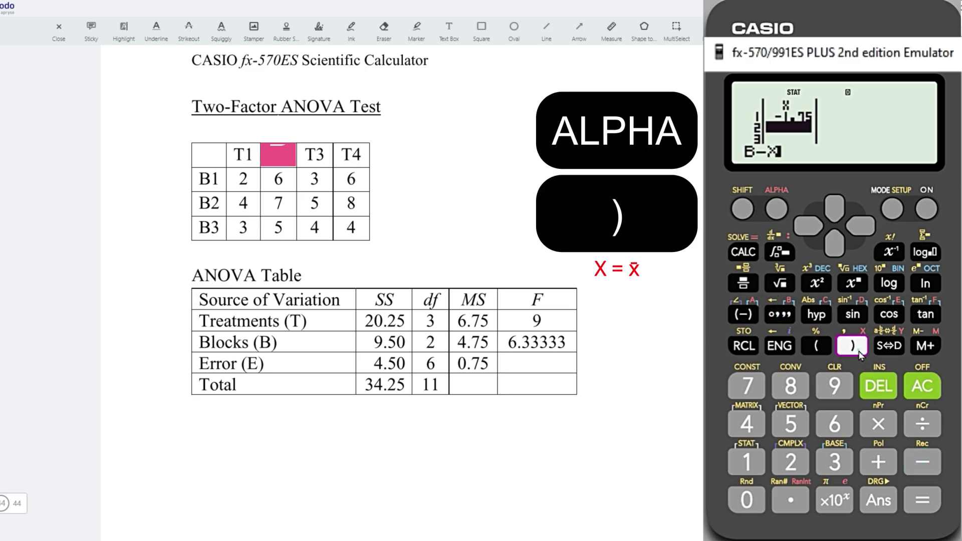
{"action": "left_click", "coordinate": [924, 500]}
- Enter C−X and D−X as the third and fourth values, then exit to the statistics menu
{"action": "left_click", "coordinate": [777, 208]}
{"action": "left_click", "coordinate": [816, 314]}
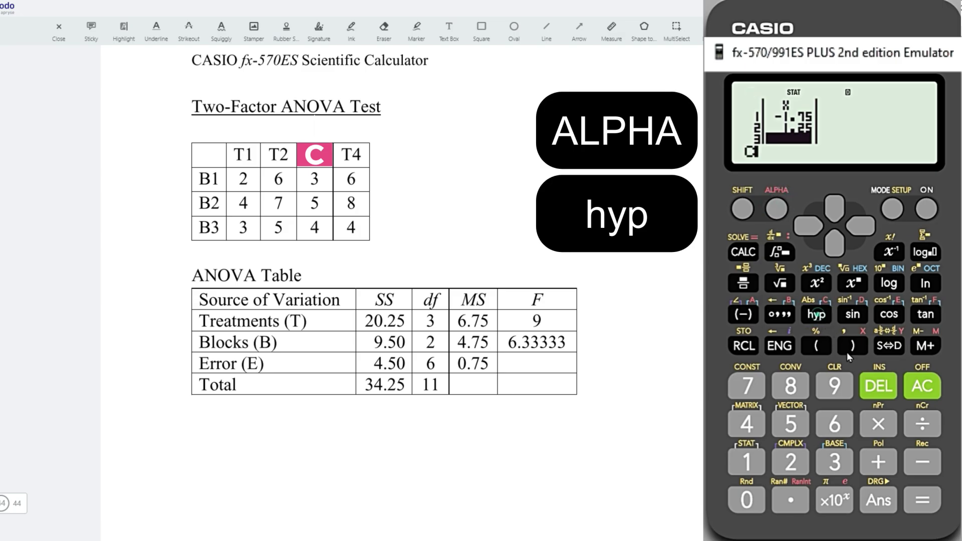
{"action": "left_click", "coordinate": [916, 467]}
{"action": "left_click", "coordinate": [782, 215]}
{"action": "left_click", "coordinate": [858, 346]}
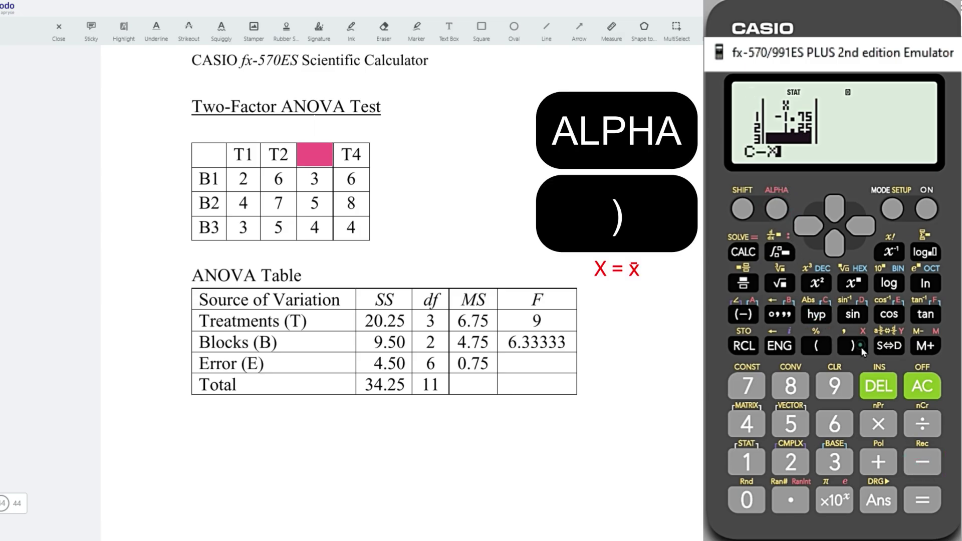
{"action": "left_click", "coordinate": [924, 500]}
{"action": "left_click", "coordinate": [776, 208]}
{"action": "left_click", "coordinate": [852, 314]}
{"action": "left_click", "coordinate": [922, 464]}
{"action": "left_click", "coordinate": [777, 209]}
{"action": "left_click", "coordinate": [855, 346]}
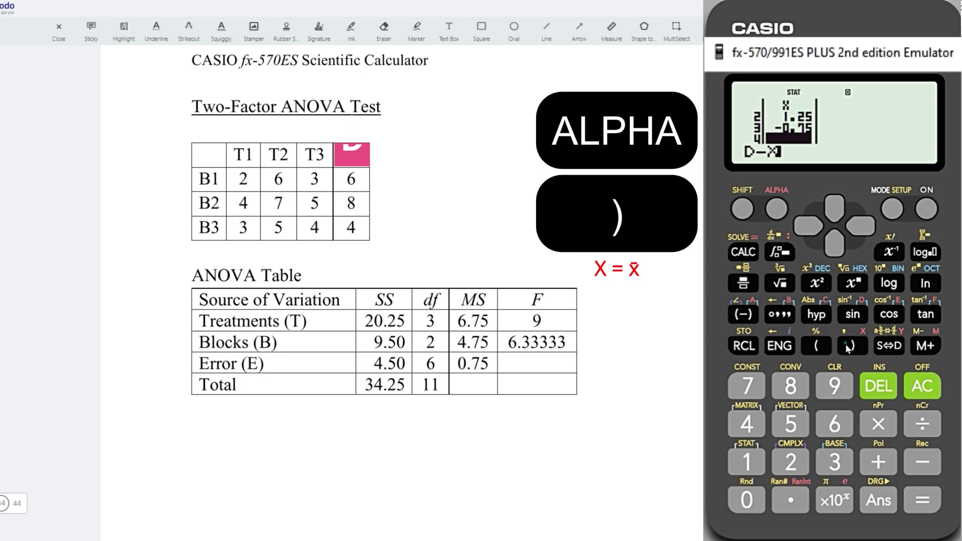
{"action": "left_click", "coordinate": [928, 506]}
{"action": "left_click", "coordinate": [933, 384]}
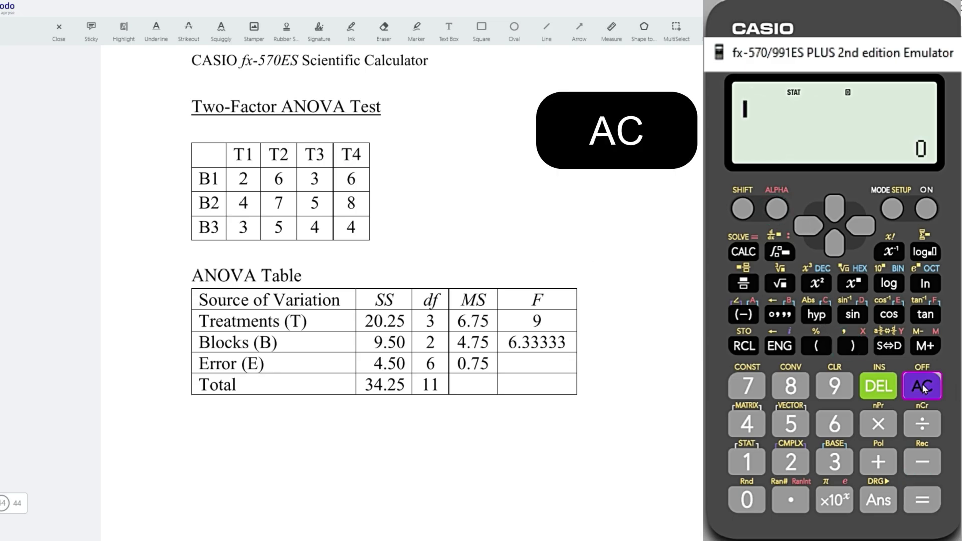
{"action": "left_click", "coordinate": [742, 208]}
{"action": "left_click", "coordinate": [746, 462]}
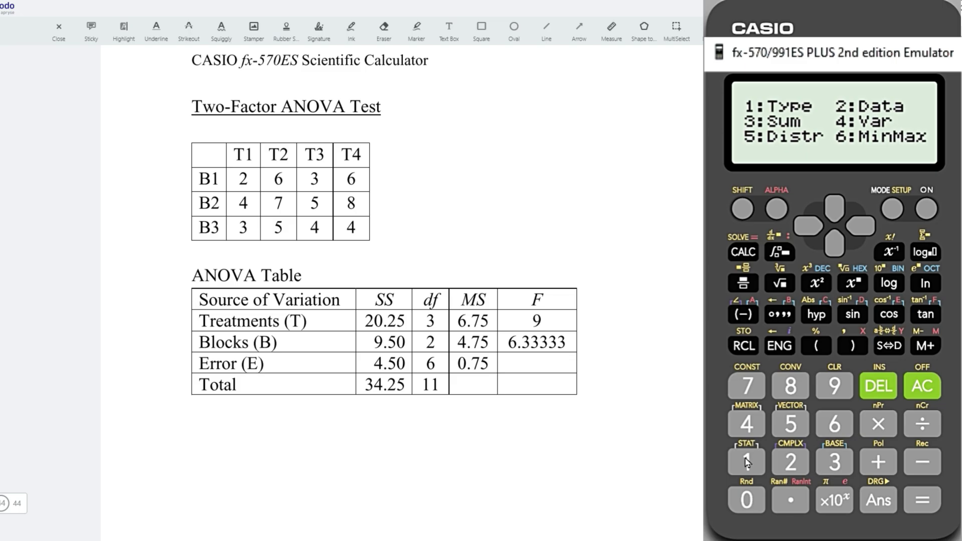
- Evaluate Σx² × 3 of the deviations to get the treatments sum of squares, 20.25
{"action": "left_click", "coordinate": [834, 462]}
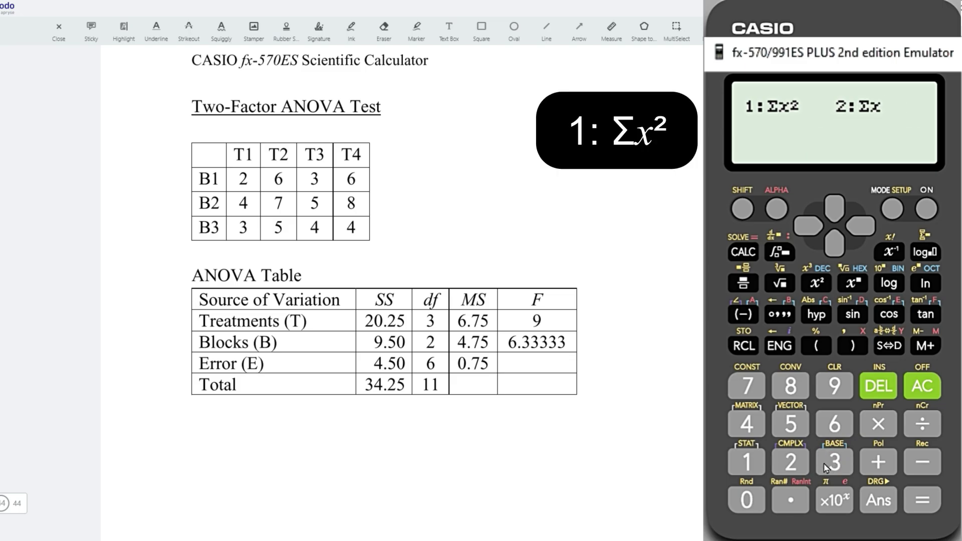
{"action": "left_click", "coordinate": [747, 461]}
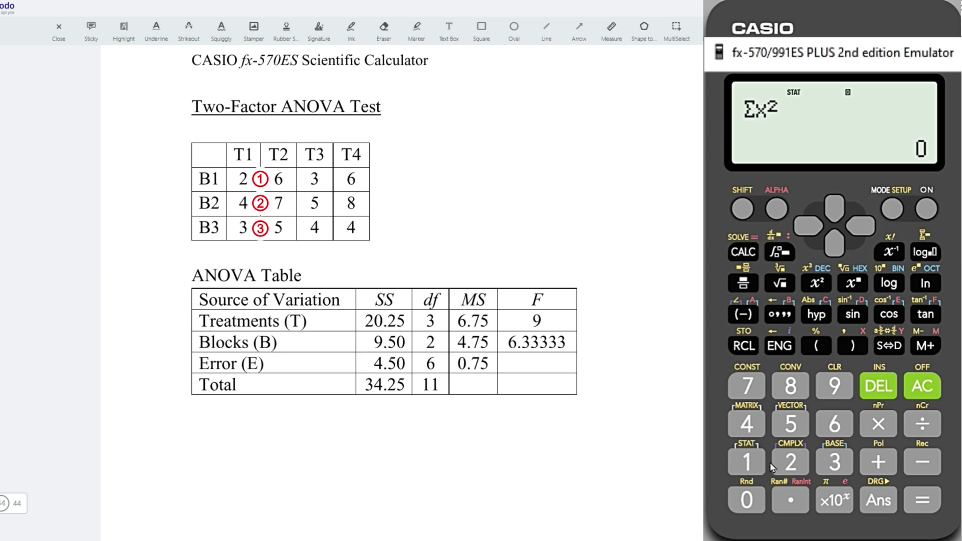
{"action": "left_click", "coordinate": [836, 461]}
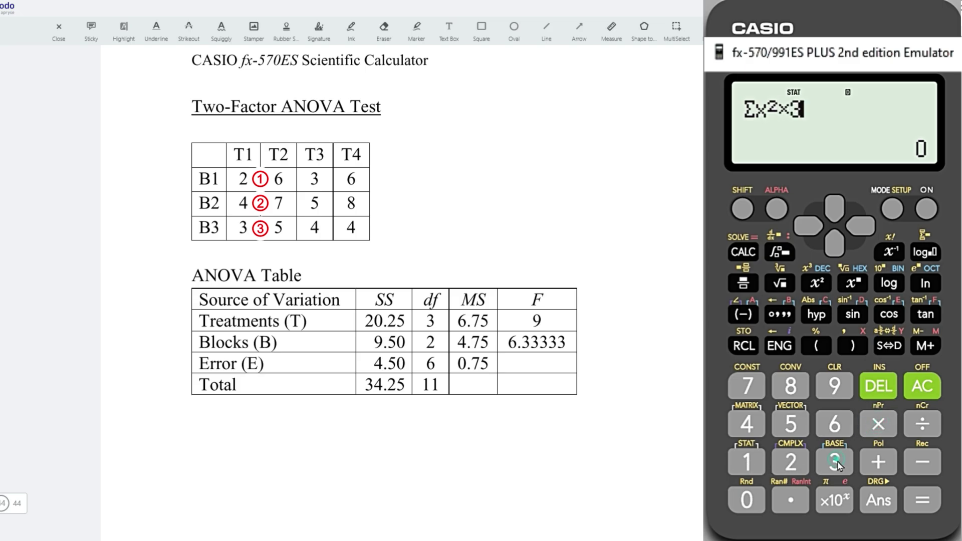
{"action": "left_click", "coordinate": [922, 501]}
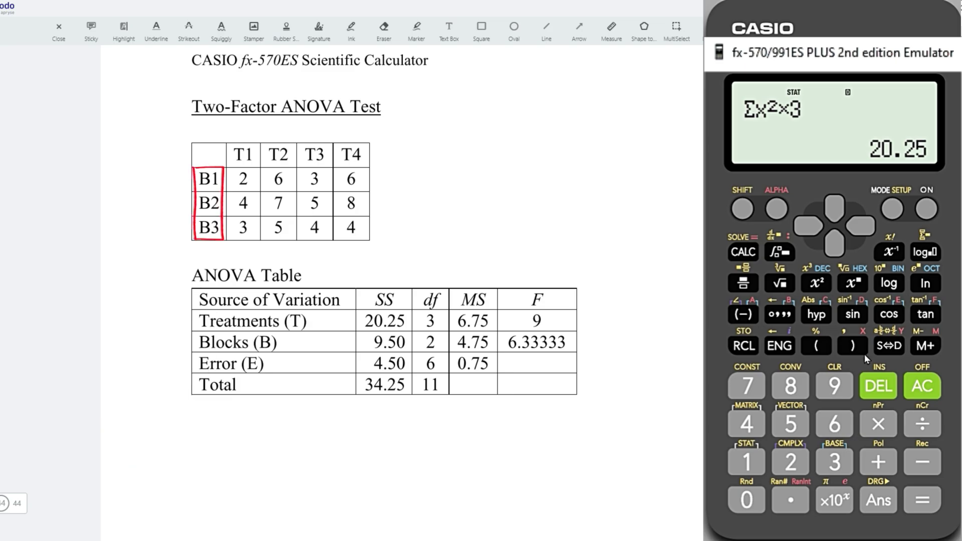
- Compute the B1 mean (2+6+3+6)÷4 = 4.25 and store it in memory A
{"action": "left_click", "coordinate": [815, 346]}
{"action": "left_click", "coordinate": [791, 461]}
{"action": "left_click", "coordinate": [878, 460]}
{"action": "left_click", "coordinate": [834, 425]}
{"action": "left_click", "coordinate": [878, 461]}
{"action": "left_click", "coordinate": [834, 461]}
{"action": "left_click", "coordinate": [878, 461]}
{"action": "left_click", "coordinate": [835, 425]}
{"action": "left_click", "coordinate": [852, 347]}
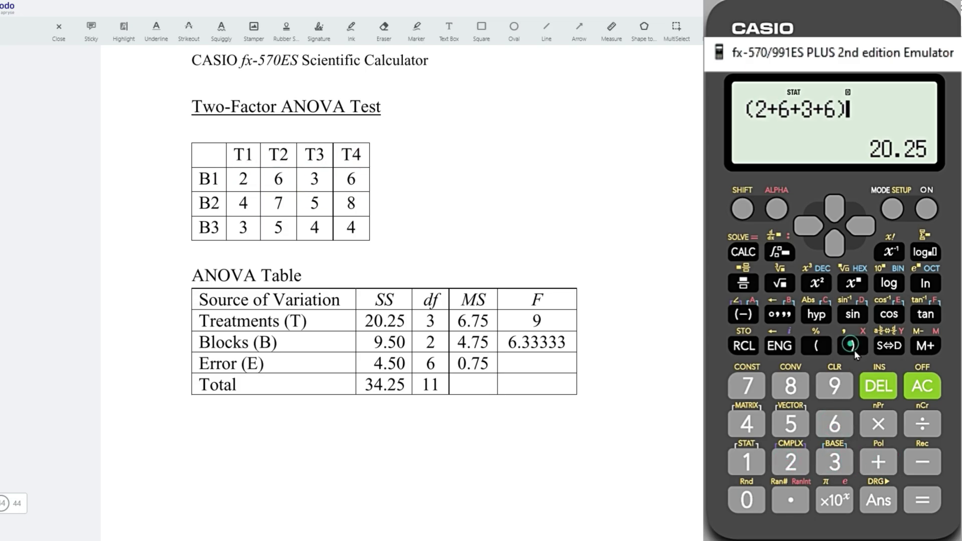
{"action": "left_click", "coordinate": [922, 425]}
{"action": "left_click", "coordinate": [747, 425]}
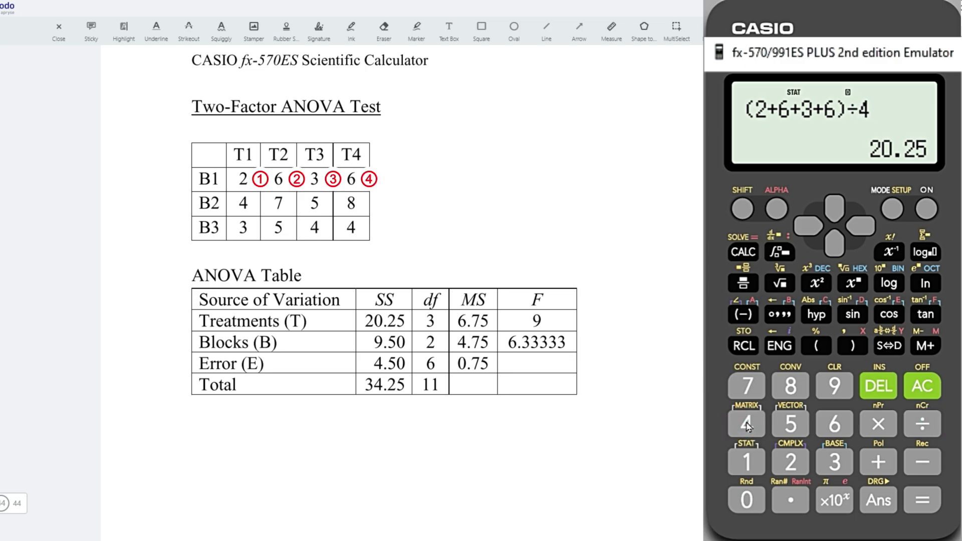
{"action": "left_click", "coordinate": [742, 209]}
{"action": "left_click", "coordinate": [741, 345]}
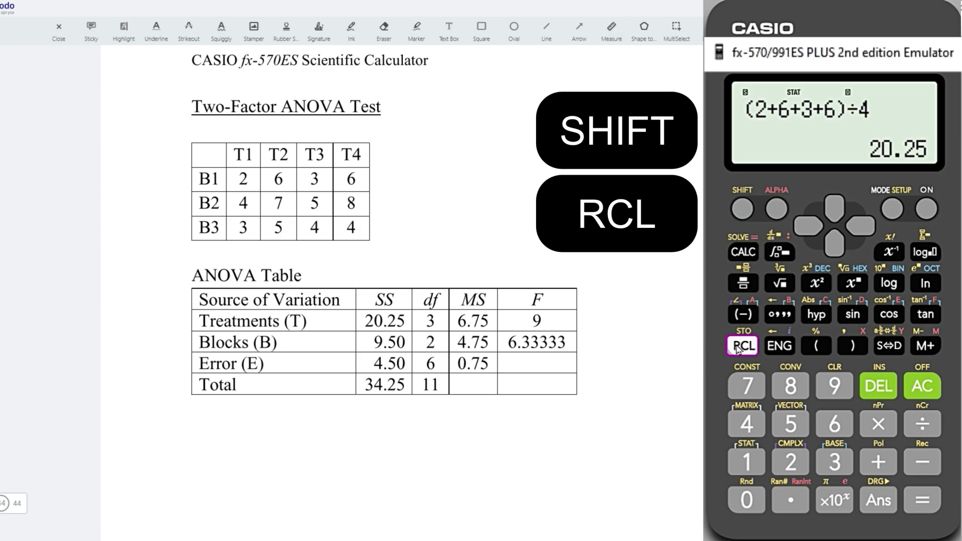
{"action": "left_click", "coordinate": [743, 314]}
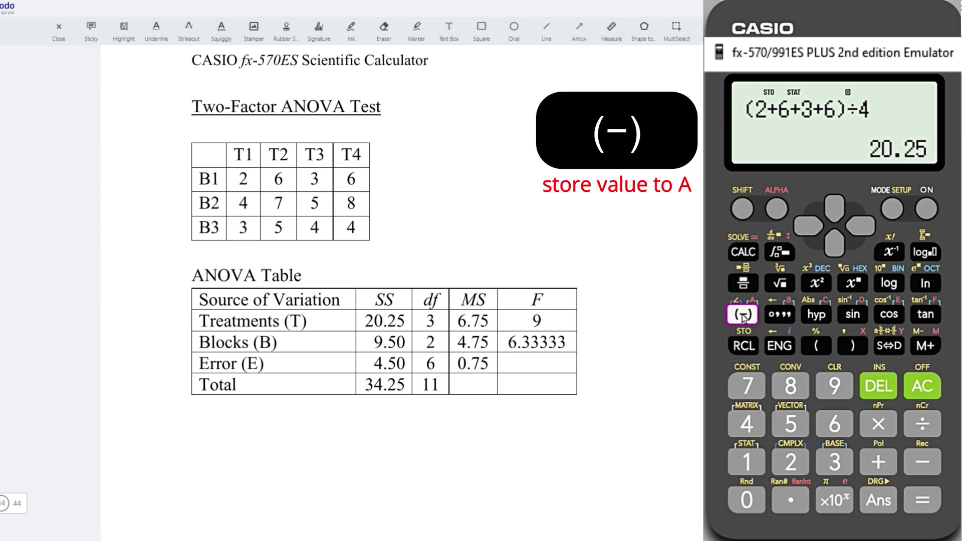
- Compute the B2 mean (4+7+5+8)÷4 = 6 and store it in memory B
{"action": "left_click", "coordinate": [815, 346]}
{"action": "left_click", "coordinate": [746, 424]}
{"action": "left_click", "coordinate": [878, 464]}
{"action": "left_click", "coordinate": [747, 388]}
{"action": "left_click", "coordinate": [878, 462]}
{"action": "left_click", "coordinate": [790, 424]}
{"action": "left_click", "coordinate": [877, 461]}
{"action": "left_click", "coordinate": [790, 386]}
{"action": "left_click", "coordinate": [852, 346]}
{"action": "left_click", "coordinate": [922, 424]}
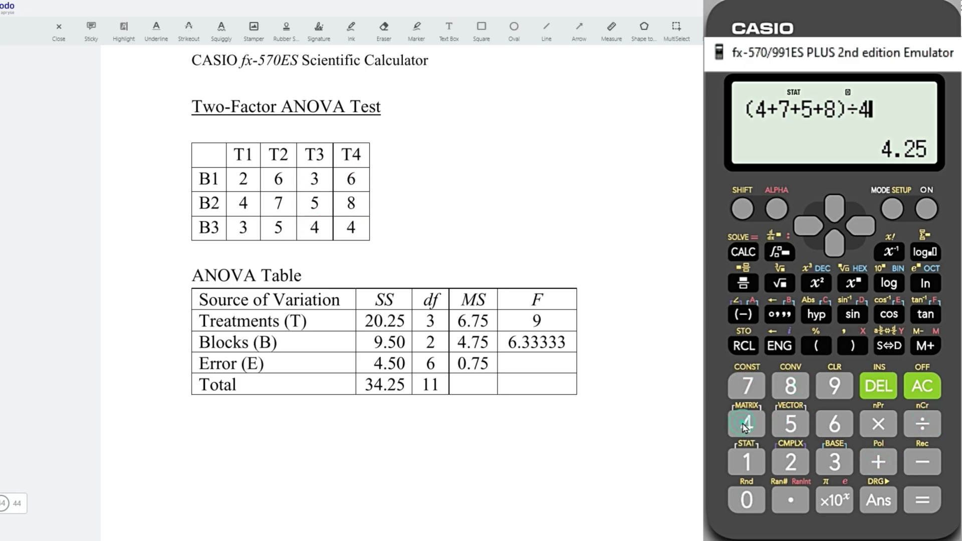
{"action": "left_click", "coordinate": [742, 208]}
{"action": "left_click", "coordinate": [743, 345]}
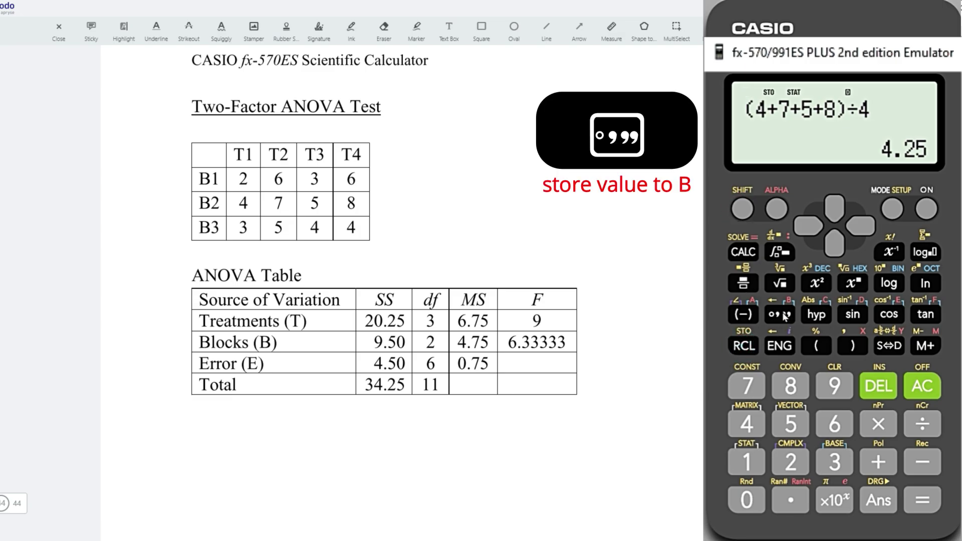
{"action": "left_click", "coordinate": [779, 314]}
- Compute the B3 mean (3+5+4+4)÷4 = 4 and store it in memory C
{"action": "left_click", "coordinate": [815, 345]}
{"action": "left_click", "coordinate": [834, 461]}
{"action": "left_click", "coordinate": [878, 461]}
{"action": "left_click", "coordinate": [791, 423]}
{"action": "left_click", "coordinate": [877, 461]}
{"action": "left_click", "coordinate": [741, 424]}
{"action": "left_click", "coordinate": [878, 462]}
{"action": "left_click", "coordinate": [746, 424]}
{"action": "left_click", "coordinate": [851, 346]}
{"action": "left_click", "coordinate": [922, 424]}
{"action": "left_click", "coordinate": [746, 424]}
{"action": "left_click", "coordinate": [741, 208]}
{"action": "left_click", "coordinate": [744, 345]}
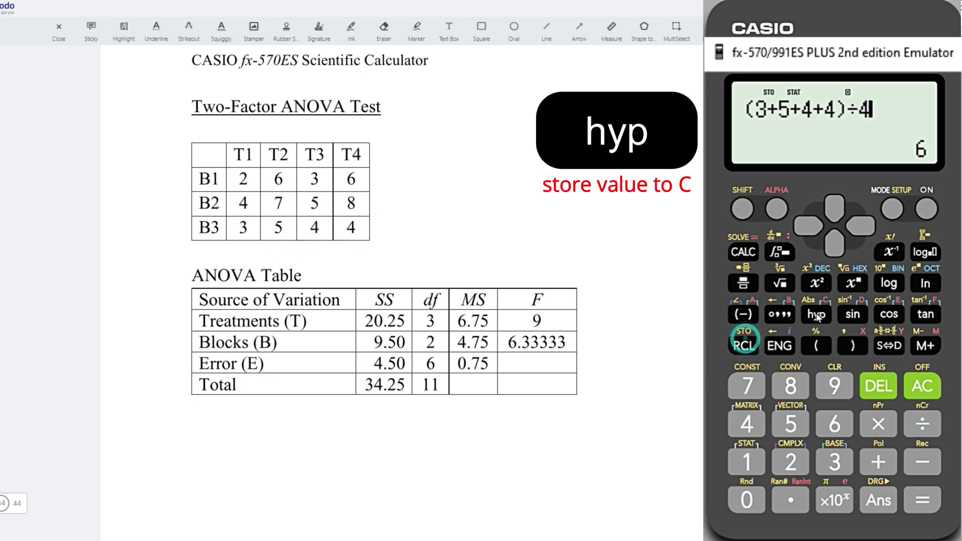
{"action": "left_click", "coordinate": [815, 314]}
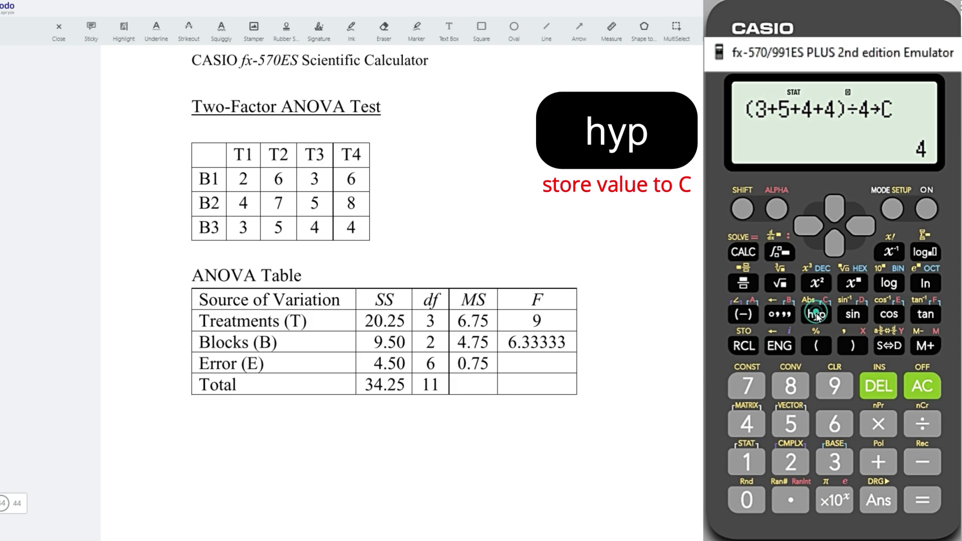
{"action": "left_click", "coordinate": [893, 209]}
- Switch to single-variable statistics and enter A−X (−0.5) as the first data value
{"action": "left_click", "coordinate": [833, 463]}
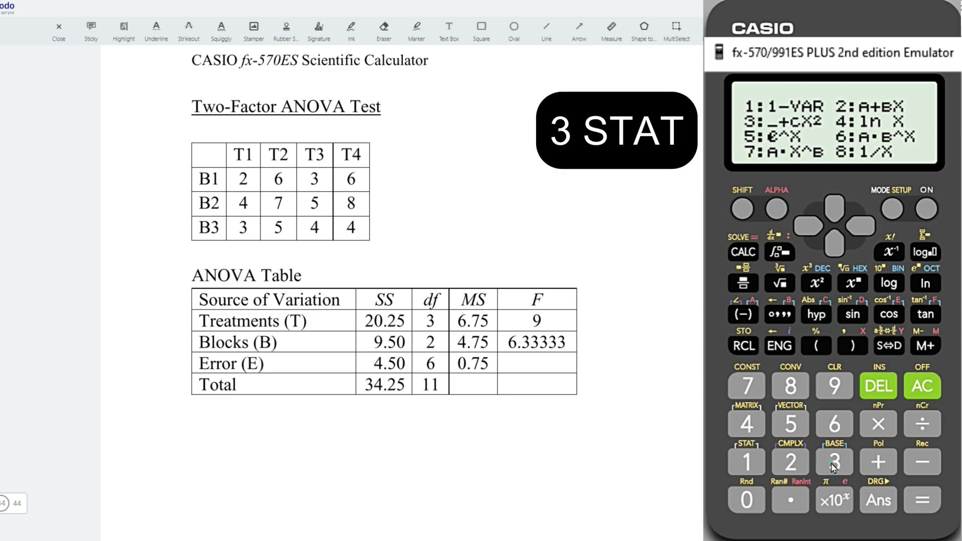
{"action": "left_click", "coordinate": [745, 463]}
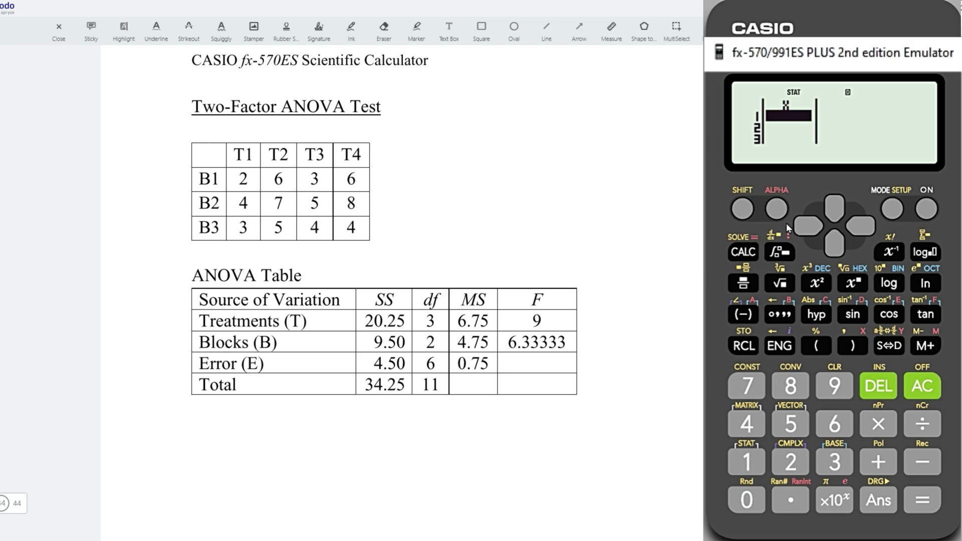
{"action": "left_click", "coordinate": [776, 208]}
{"action": "left_click", "coordinate": [743, 314]}
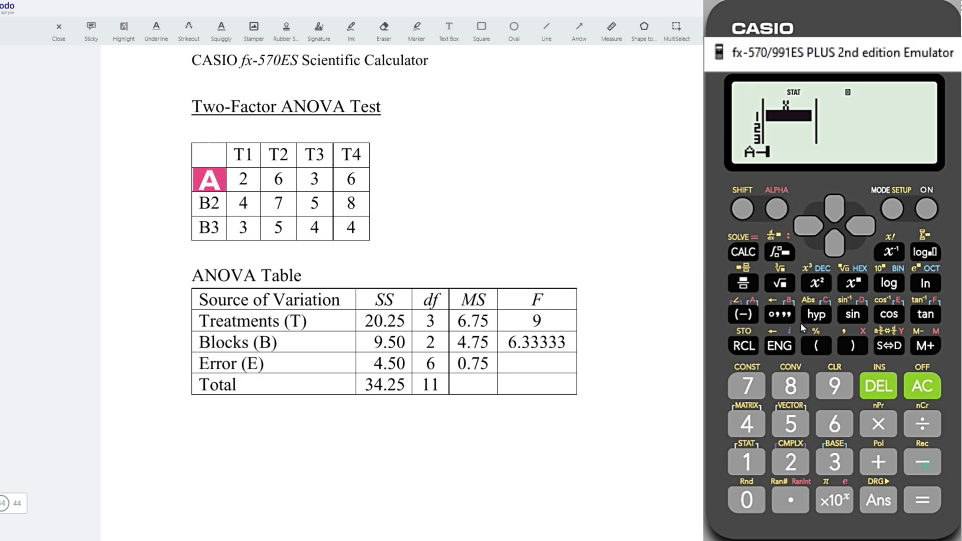
{"action": "left_click", "coordinate": [775, 208]}
{"action": "left_click", "coordinate": [851, 344]}
{"action": "left_click", "coordinate": [922, 507]}
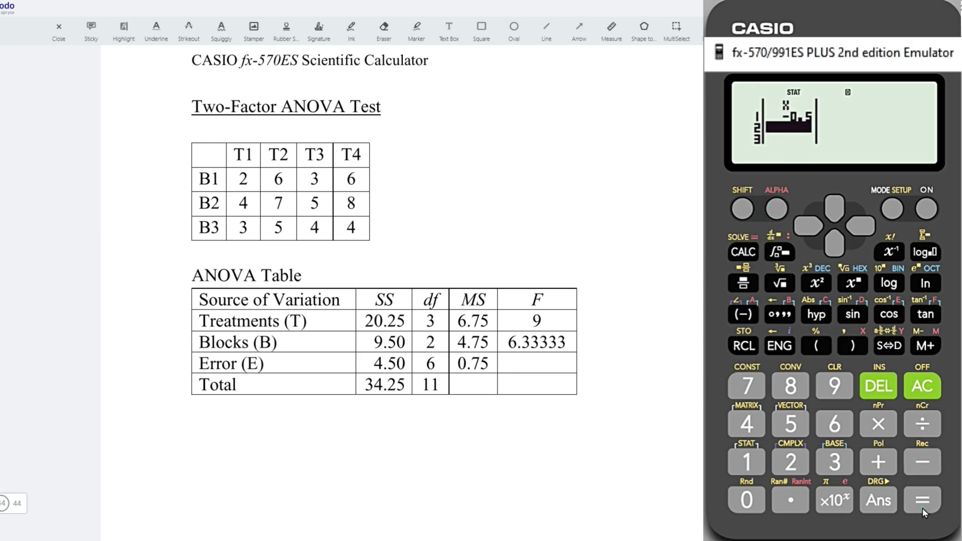
- Enter B−X (1.25) and C−X (−0.75) as the next data values and leave the editor
{"action": "left_click", "coordinate": [776, 208]}
{"action": "left_click", "coordinate": [779, 314]}
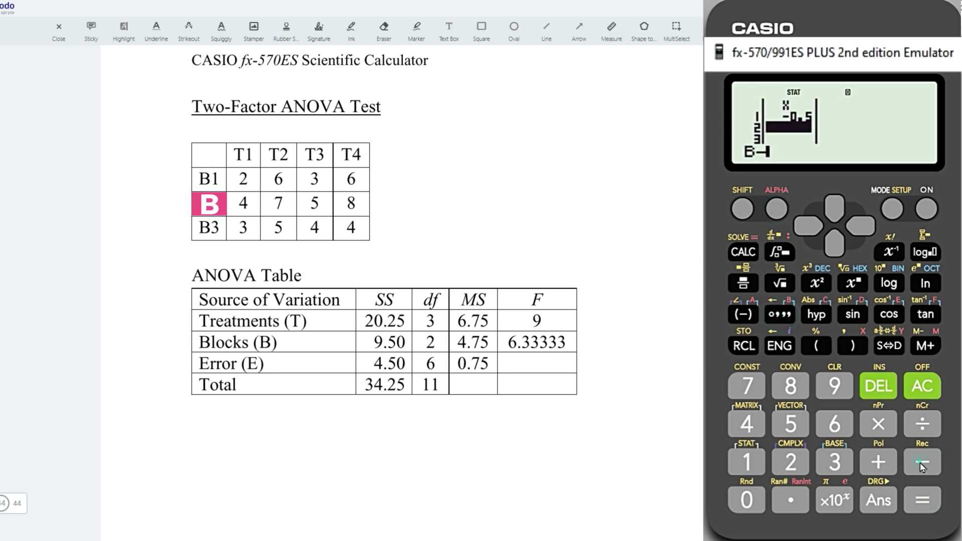
{"action": "left_click", "coordinate": [776, 207]}
{"action": "left_click", "coordinate": [851, 344]}
{"action": "left_click", "coordinate": [921, 501]}
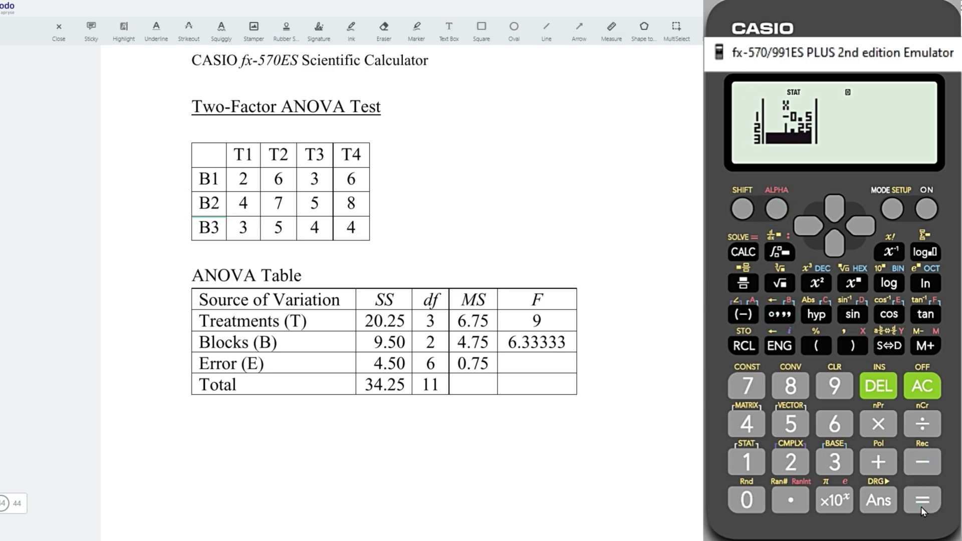
{"action": "left_click", "coordinate": [775, 208]}
{"action": "left_click", "coordinate": [813, 314]}
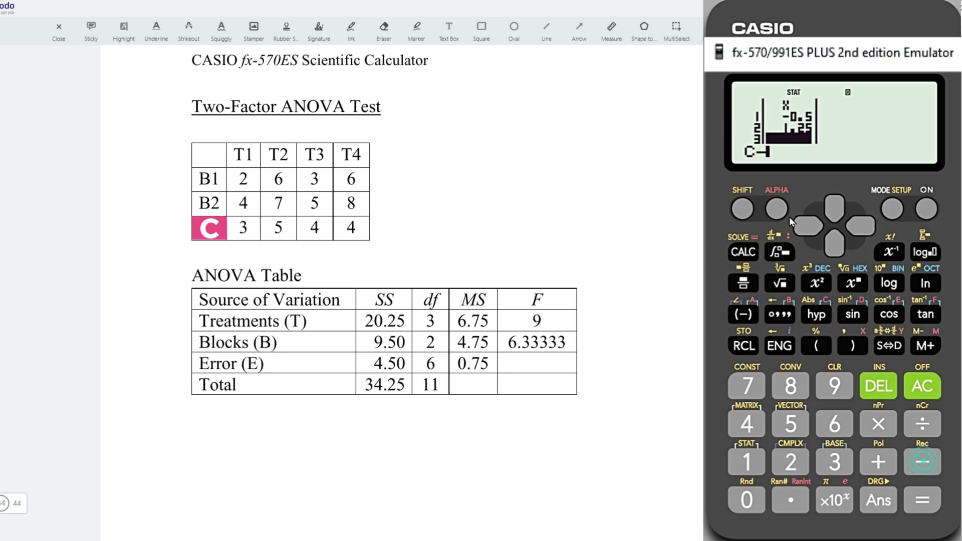
{"action": "left_click", "coordinate": [776, 208]}
{"action": "left_click", "coordinate": [851, 345]}
{"action": "left_click", "coordinate": [921, 500]}
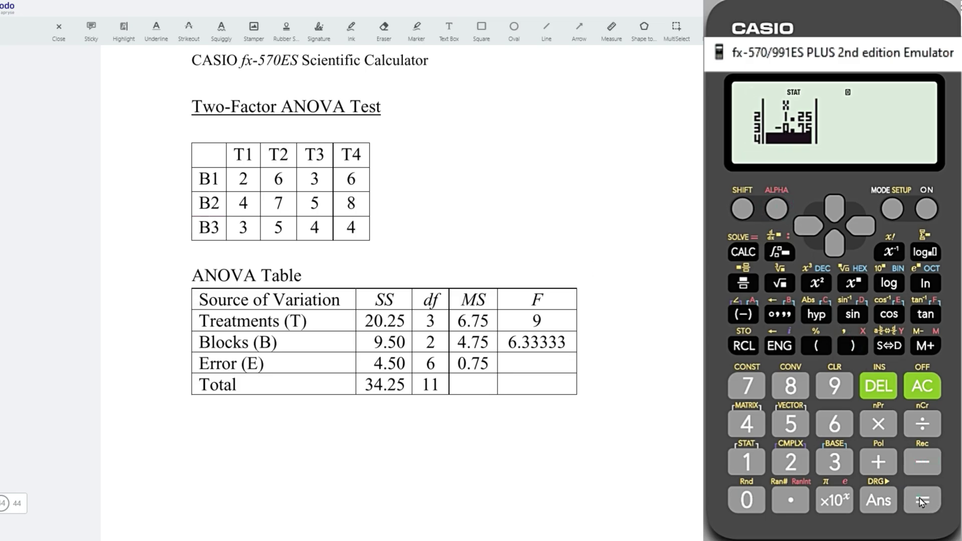
{"action": "left_click", "coordinate": [922, 385]}
{"action": "left_click", "coordinate": [741, 208]}
{"action": "left_click", "coordinate": [745, 460]}
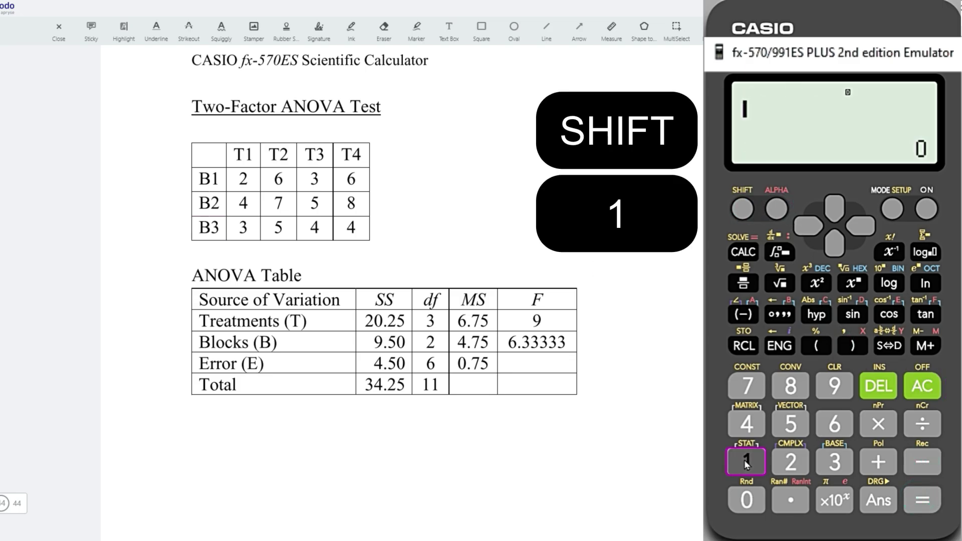
- Evaluate Σx² × 4 of the deviations to get the blocks sum of squares 9.5
{"action": "left_click", "coordinate": [834, 469]}
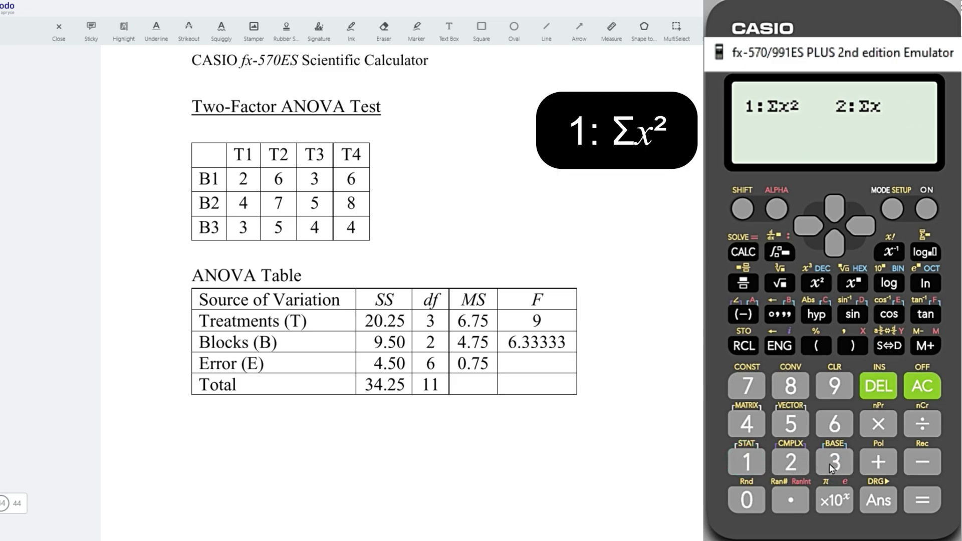
{"action": "left_click", "coordinate": [737, 461]}
{"action": "left_click", "coordinate": [876, 424]}
{"action": "left_click", "coordinate": [747, 424]}
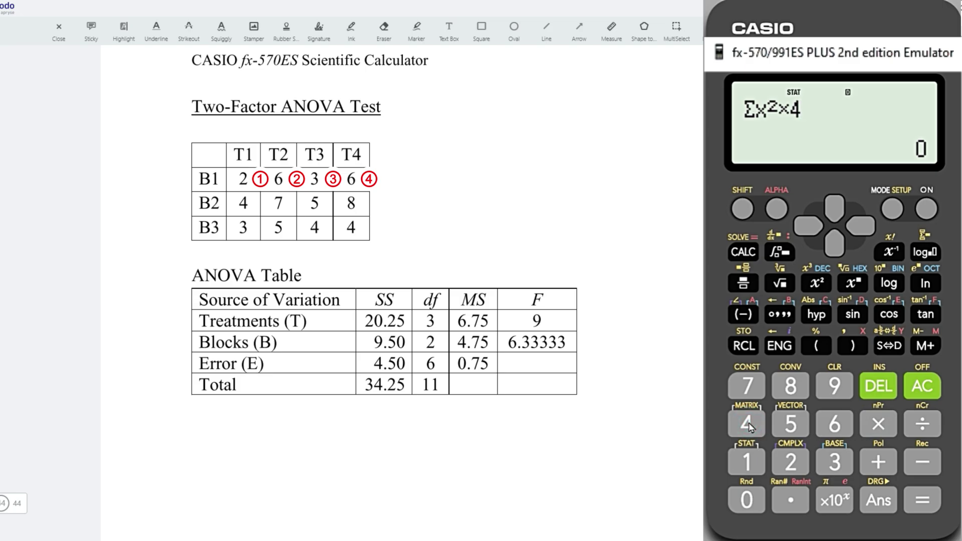
{"action": "left_click", "coordinate": [921, 500]}
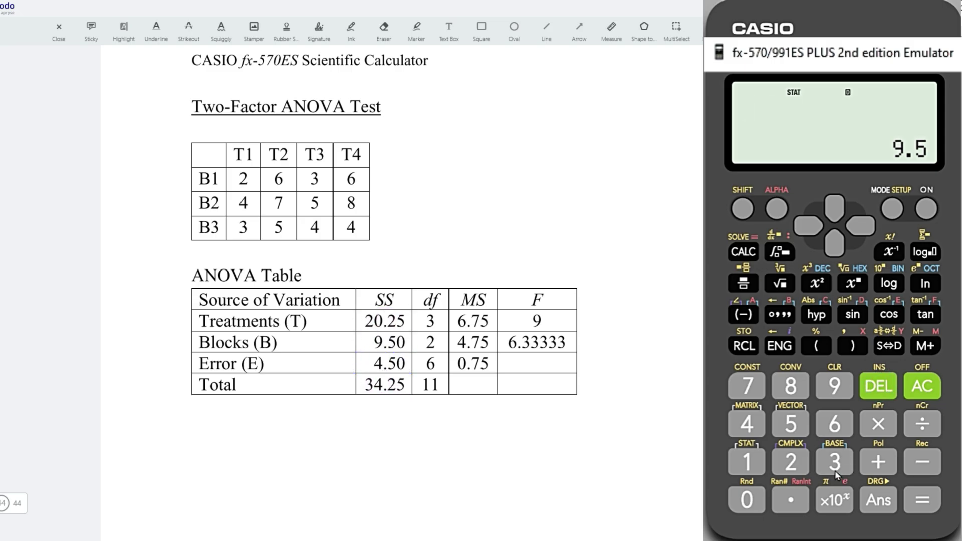
- Evaluate 34.25 − 20.25 − 9.5 to get the error sum of squares 4.5
{"action": "left_click", "coordinate": [834, 457]}
{"action": "left_click", "coordinate": [751, 431]}
{"action": "left_click", "coordinate": [791, 500]}
{"action": "left_click", "coordinate": [790, 461]}
{"action": "left_click", "coordinate": [790, 423]}
{"action": "left_click", "coordinate": [927, 466]}
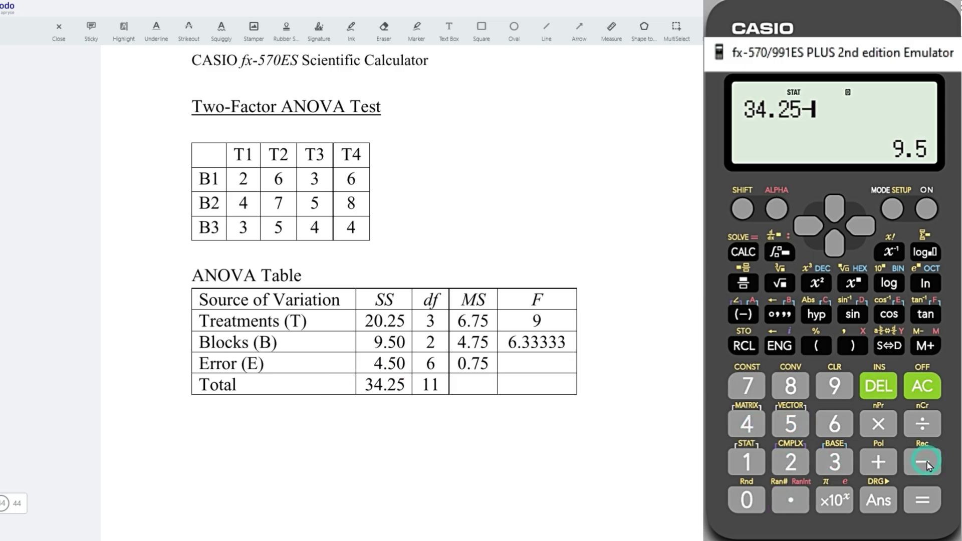
{"action": "left_click", "coordinate": [790, 461]}
{"action": "left_click", "coordinate": [746, 498]}
{"action": "left_click", "coordinate": [790, 499]}
{"action": "left_click", "coordinate": [791, 461]}
{"action": "left_click", "coordinate": [790, 423]}
{"action": "left_click", "coordinate": [925, 465]}
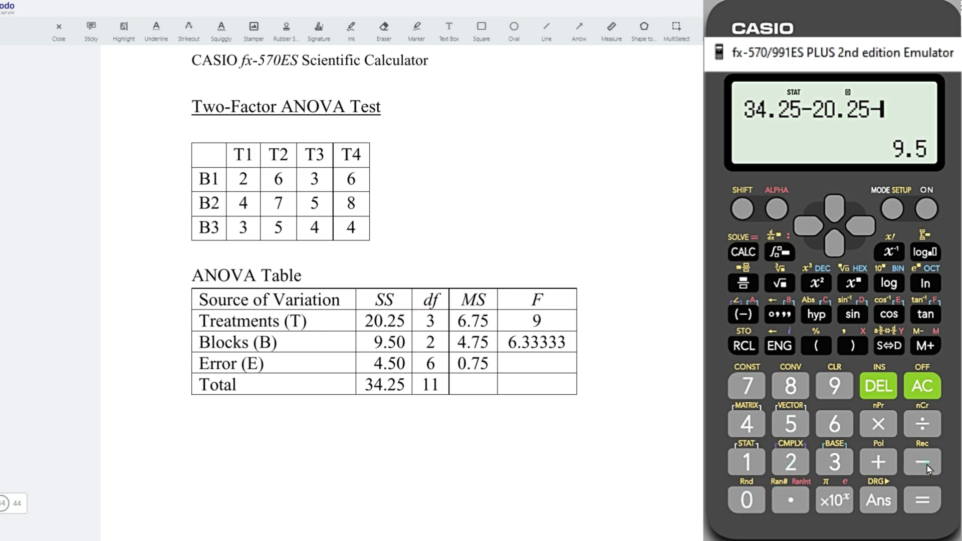
{"action": "left_click", "coordinate": [834, 385]}
{"action": "left_click", "coordinate": [791, 499]}
{"action": "left_click", "coordinate": [791, 425]}
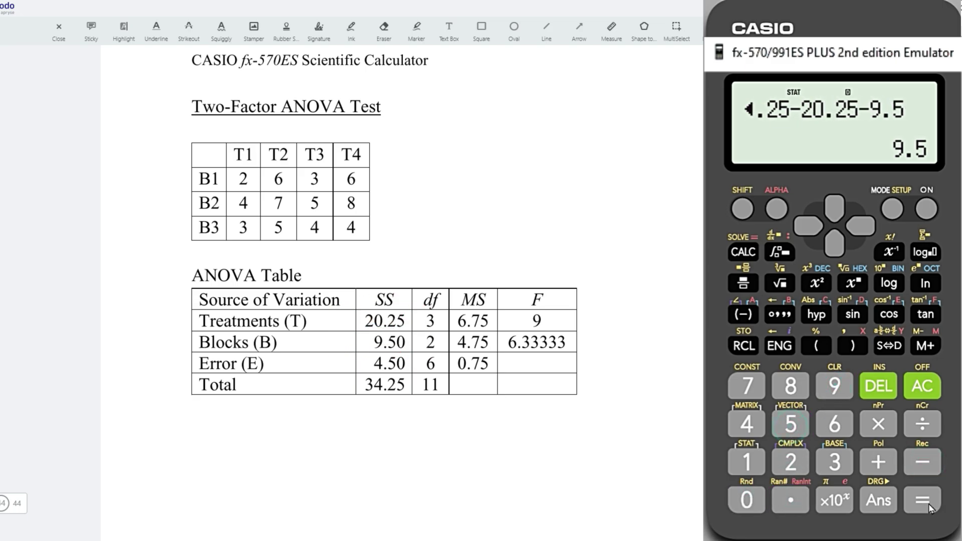
{"action": "left_click", "coordinate": [924, 500]}
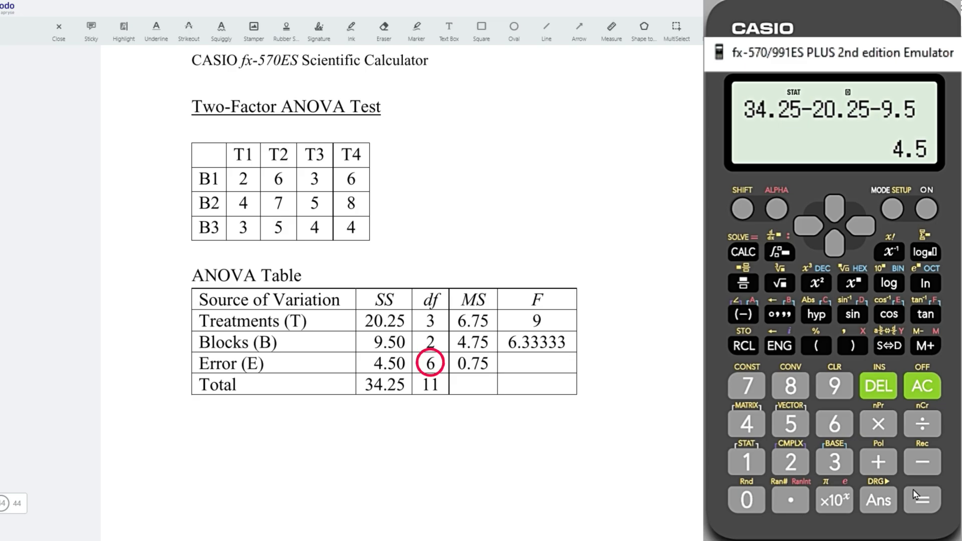
- Add the degrees of freedom 3 + 2 + 6 for a total df of 11
{"action": "left_click", "coordinate": [834, 460]}
{"action": "left_click", "coordinate": [876, 464]}
{"action": "key", "text": "2"}
{"action": "left_click", "coordinate": [874, 465]}
{"action": "left_click", "coordinate": [835, 425]}
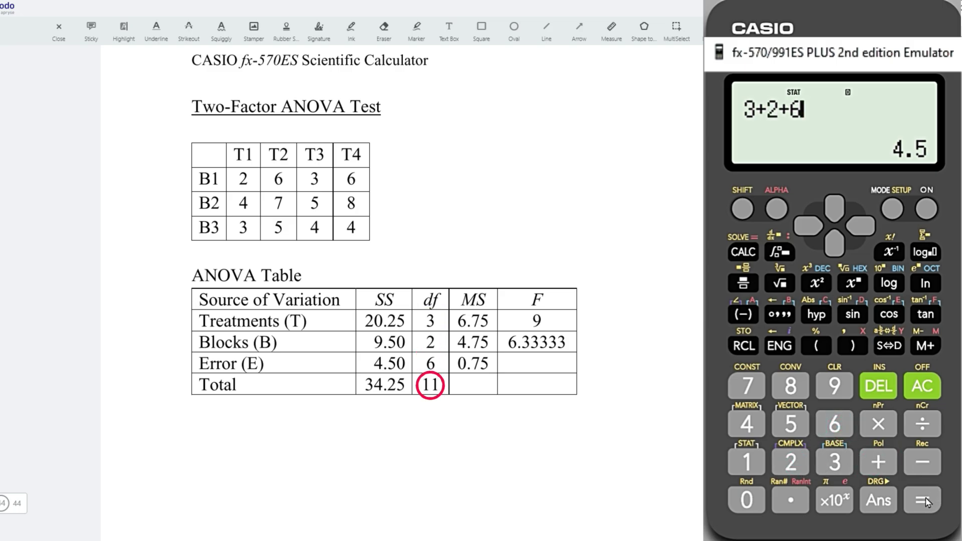
{"action": "left_click", "coordinate": [923, 501]}
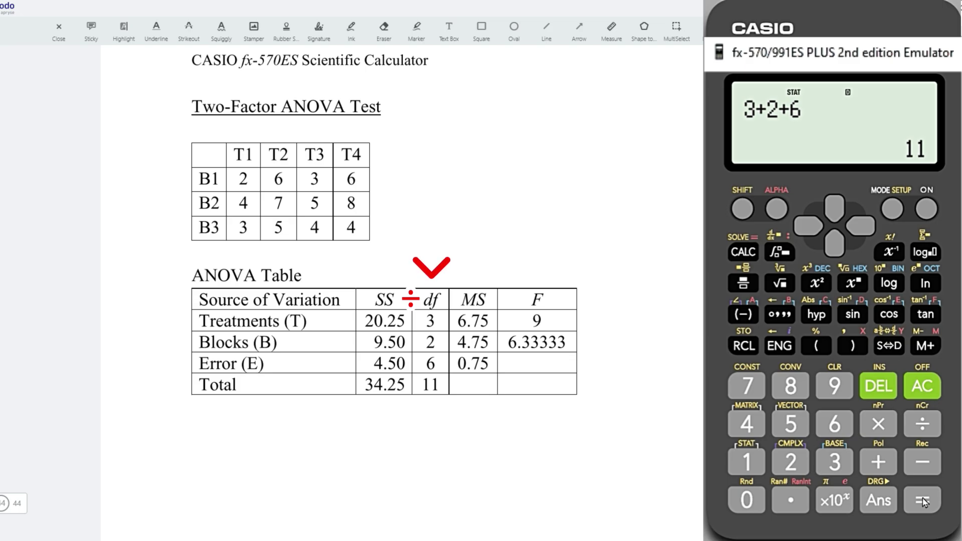
- Divide 20.25 by 3 to get the treatments mean square 6.75
{"action": "left_click", "coordinate": [780, 470]}
{"action": "left_click", "coordinate": [747, 500]}
{"action": "left_click", "coordinate": [790, 499]}
{"action": "left_click", "coordinate": [790, 461]}
{"action": "left_click", "coordinate": [791, 423]}
{"action": "left_click", "coordinate": [835, 461]}
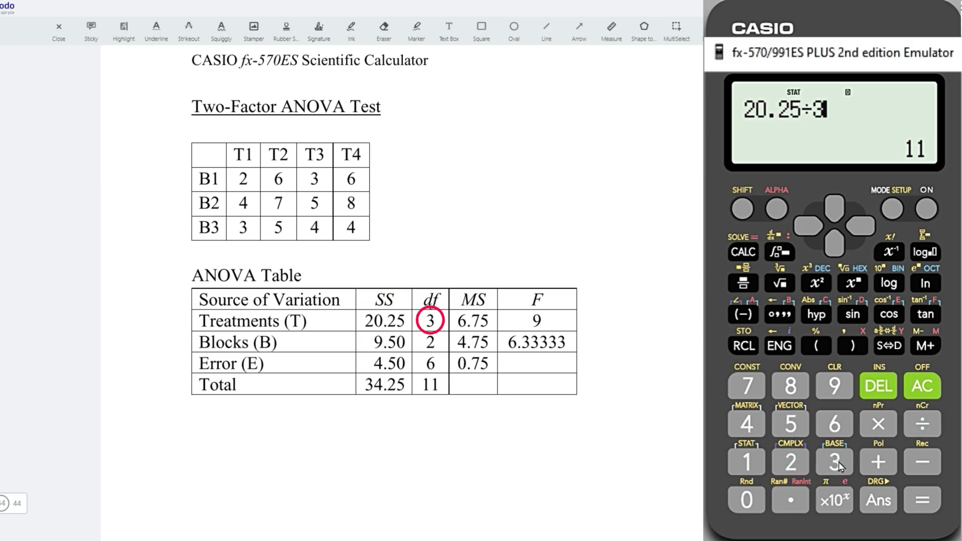
{"action": "left_click", "coordinate": [923, 500]}
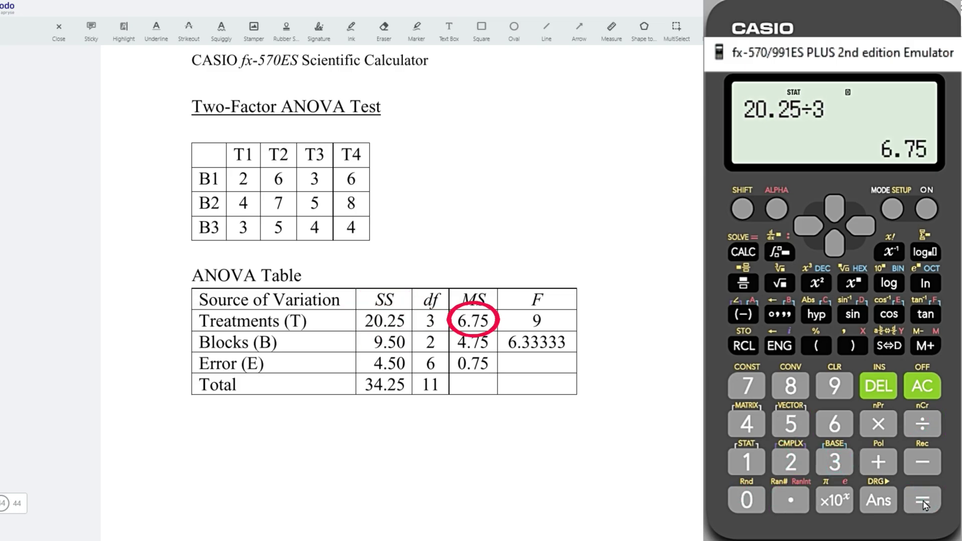
- Divide 4.5 by 6 to get the error mean square 0.75
{"action": "left_click", "coordinate": [749, 425]}
{"action": "left_click", "coordinate": [791, 500]}
{"action": "left_click", "coordinate": [790, 424]}
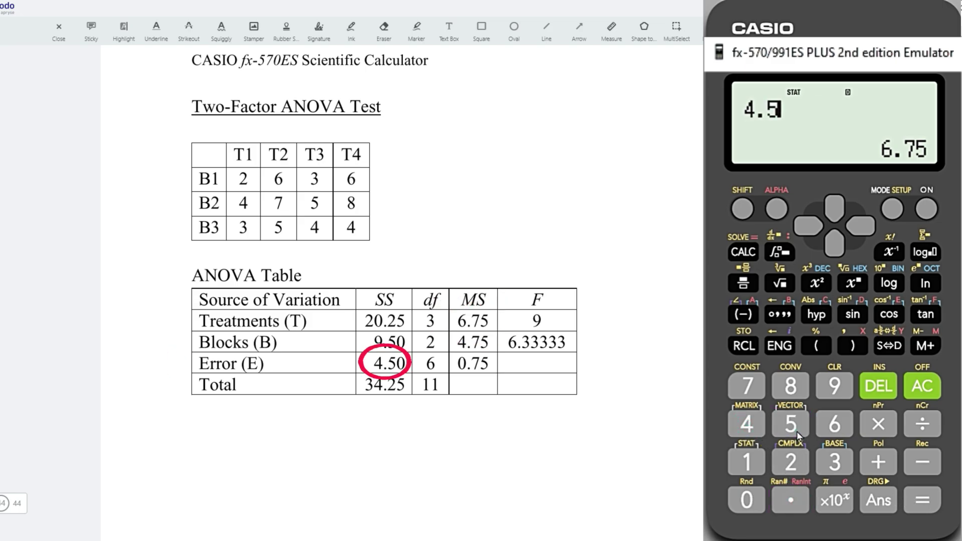
{"action": "left_click", "coordinate": [921, 426]}
{"action": "left_click", "coordinate": [834, 423]}
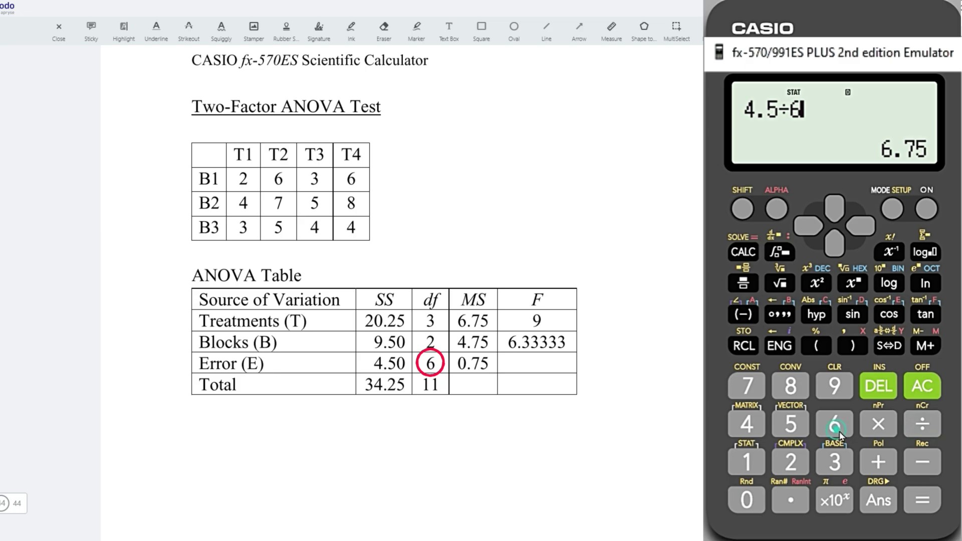
{"action": "left_click", "coordinate": [922, 500]}
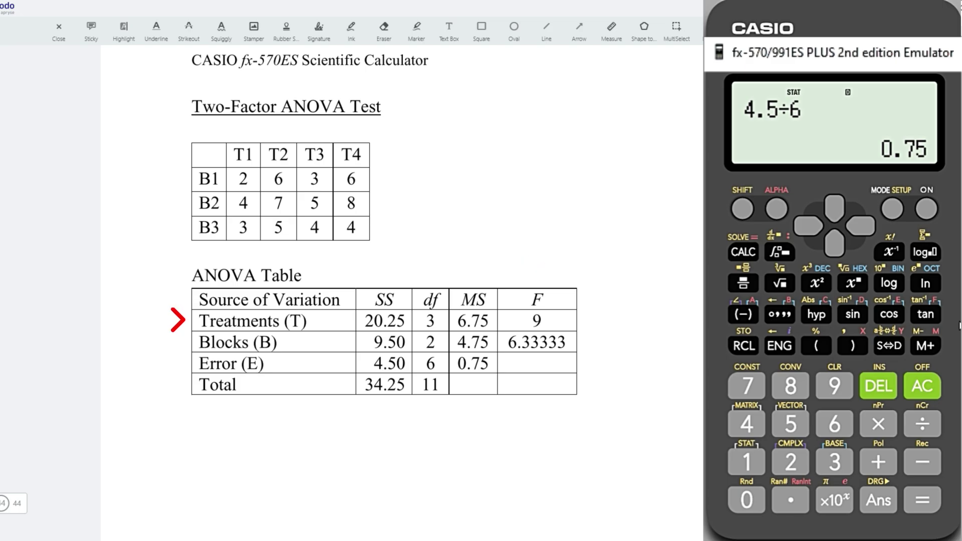
- Divide 6.75 by 0.75 to get the treatments F ratio 9
{"action": "left_click", "coordinate": [838, 424]}
{"action": "left_click", "coordinate": [790, 499]}
{"action": "left_click", "coordinate": [761, 393]}
{"action": "left_click", "coordinate": [791, 425]}
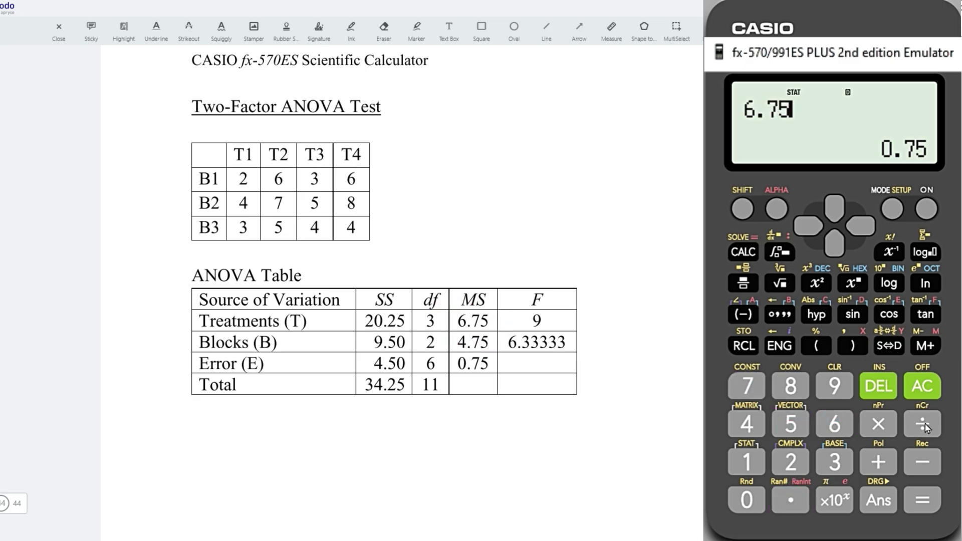
{"action": "left_click", "coordinate": [927, 426]}
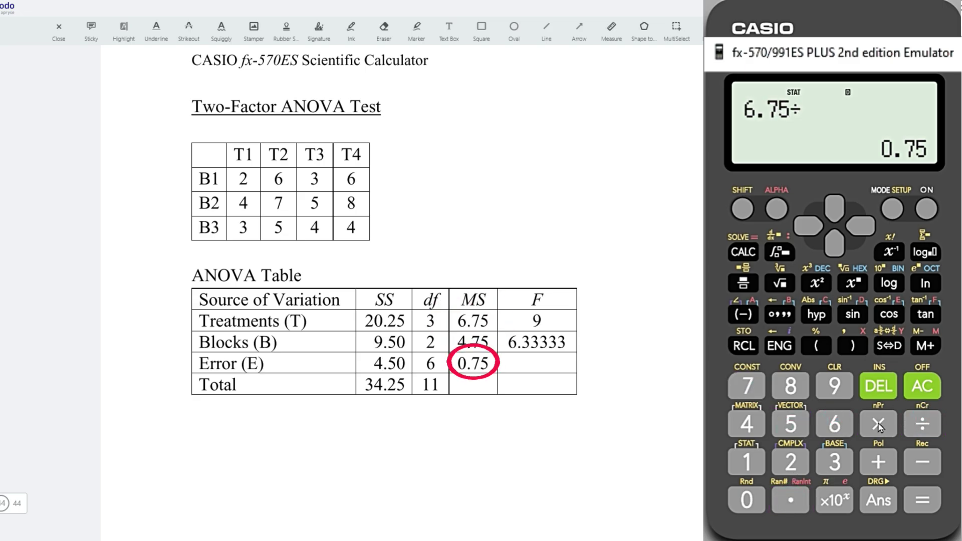
{"action": "left_click", "coordinate": [746, 501]}
{"action": "left_click", "coordinate": [789, 497]}
{"action": "left_click", "coordinate": [759, 395]}
{"action": "left_click", "coordinate": [790, 426]}
{"action": "left_click", "coordinate": [916, 498]}
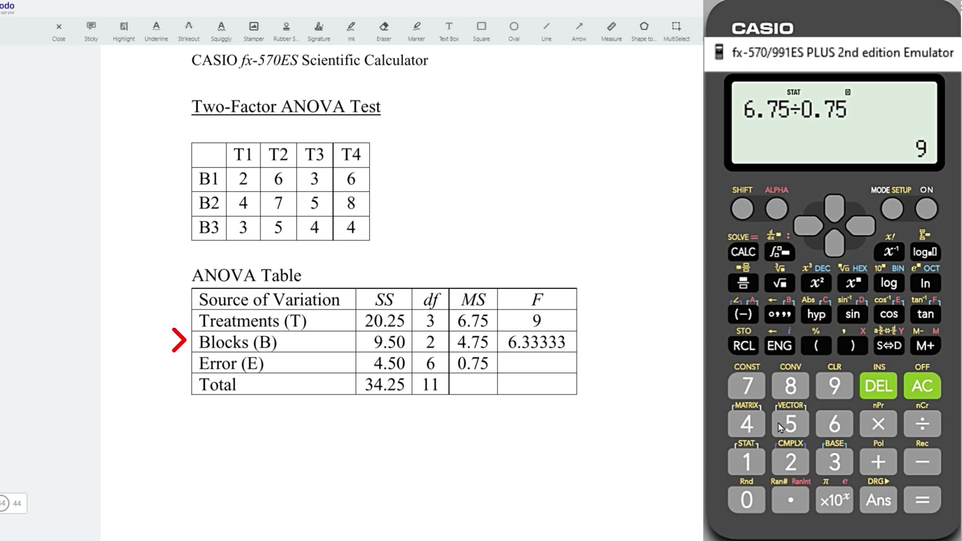
- Divide 4.75 by 0.75 to get the blocks F ratio 6.333333333
{"action": "left_click", "coordinate": [746, 426]}
{"action": "left_click", "coordinate": [791, 499]}
{"action": "left_click", "coordinate": [746, 386]}
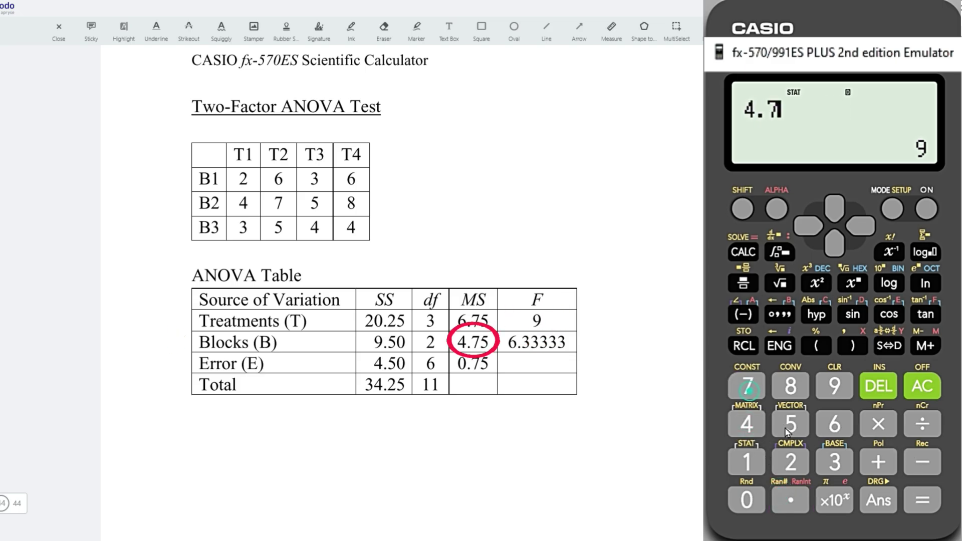
{"action": "left_click", "coordinate": [790, 425]}
{"action": "left_click", "coordinate": [922, 423]}
{"action": "left_click", "coordinate": [746, 499]}
{"action": "left_click", "coordinate": [790, 499]}
{"action": "left_click", "coordinate": [746, 386]}
{"action": "left_click", "coordinate": [790, 424]}
{"action": "left_click", "coordinate": [922, 499]}
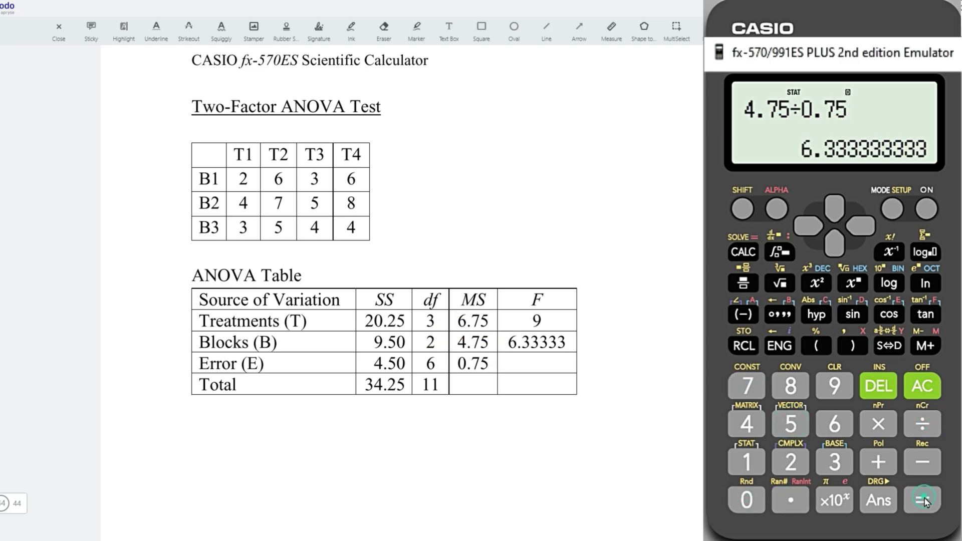